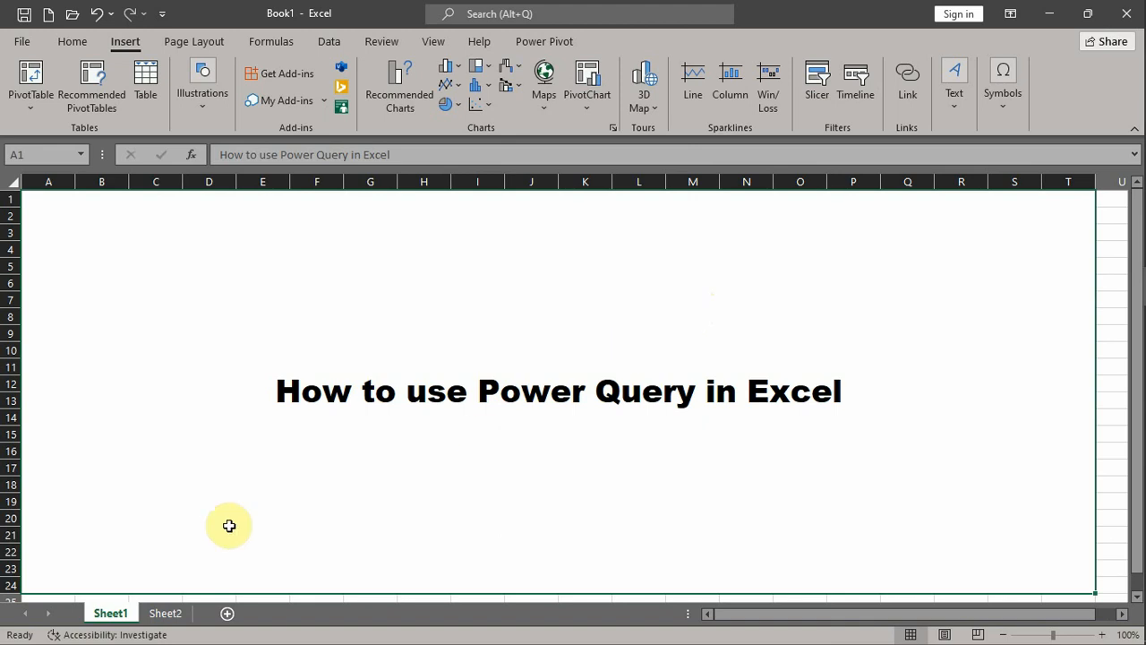
- Show Sheet2 and start a data import from the folder "2021, 2022" in Downloads
left_click(163, 615)
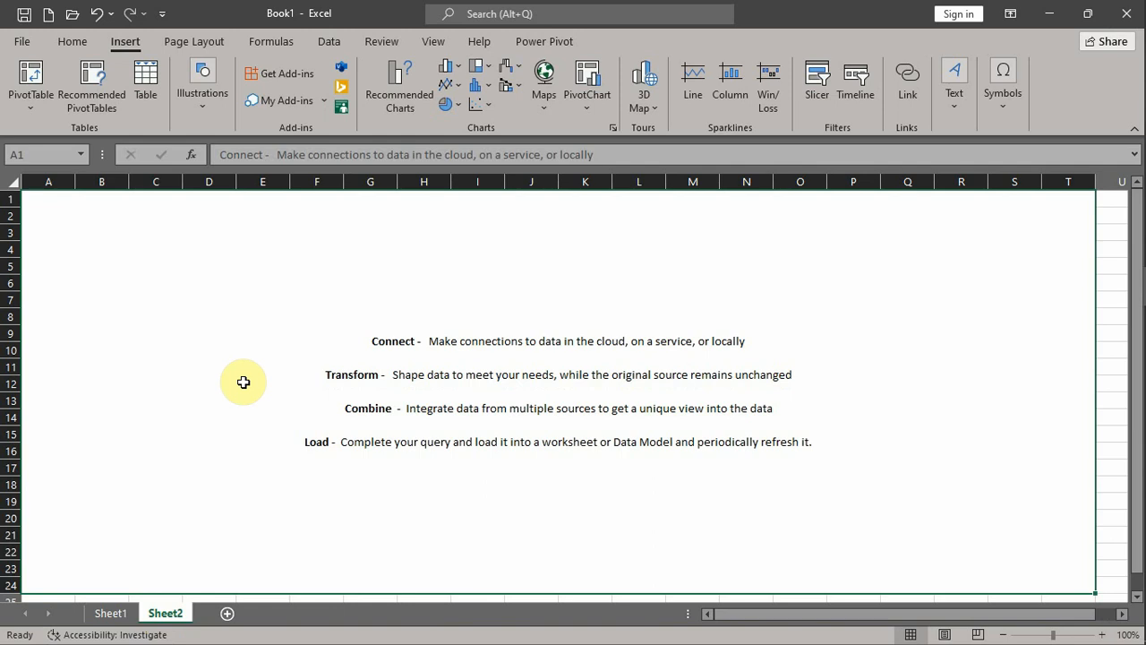
left_click(328, 43)
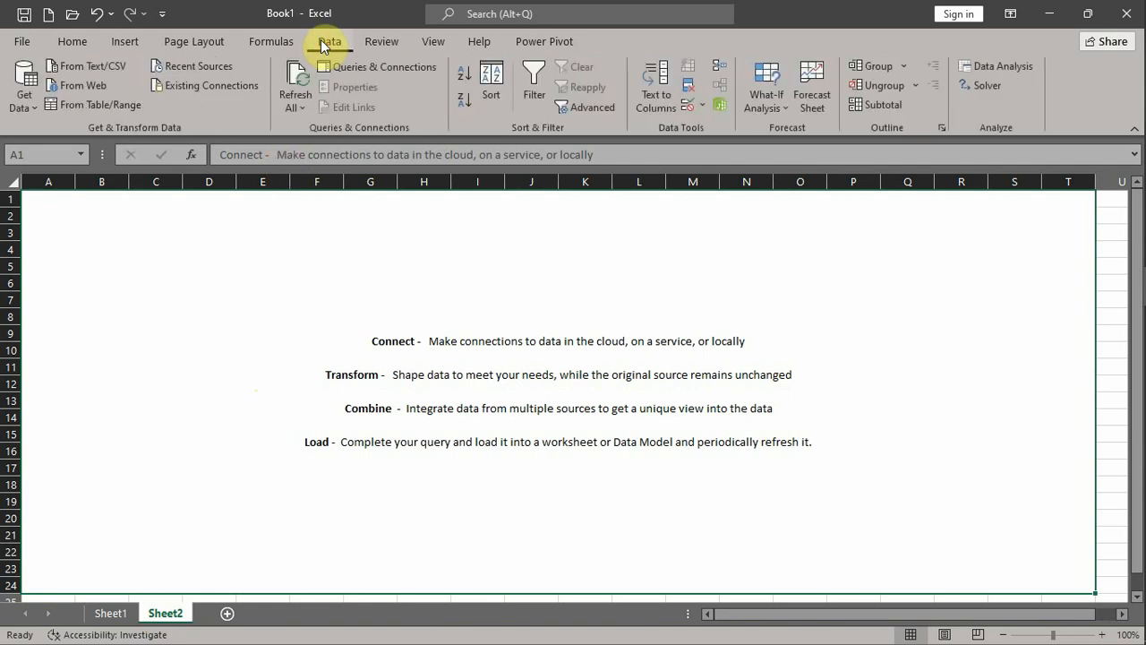
left_click(27, 99)
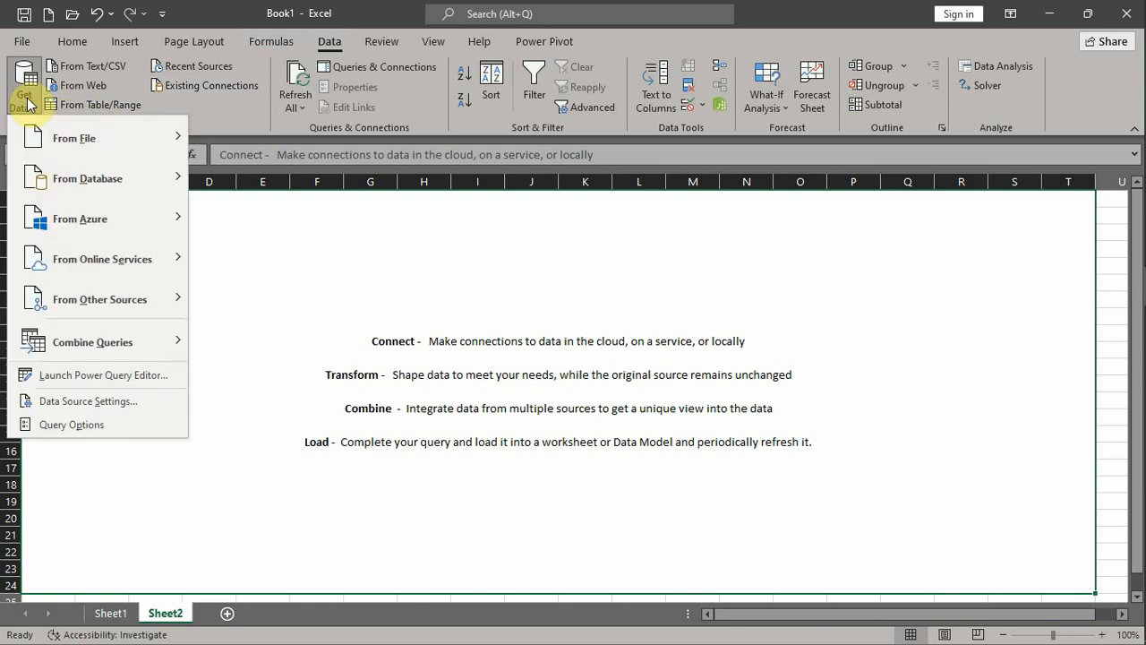
mouse_move(65, 355)
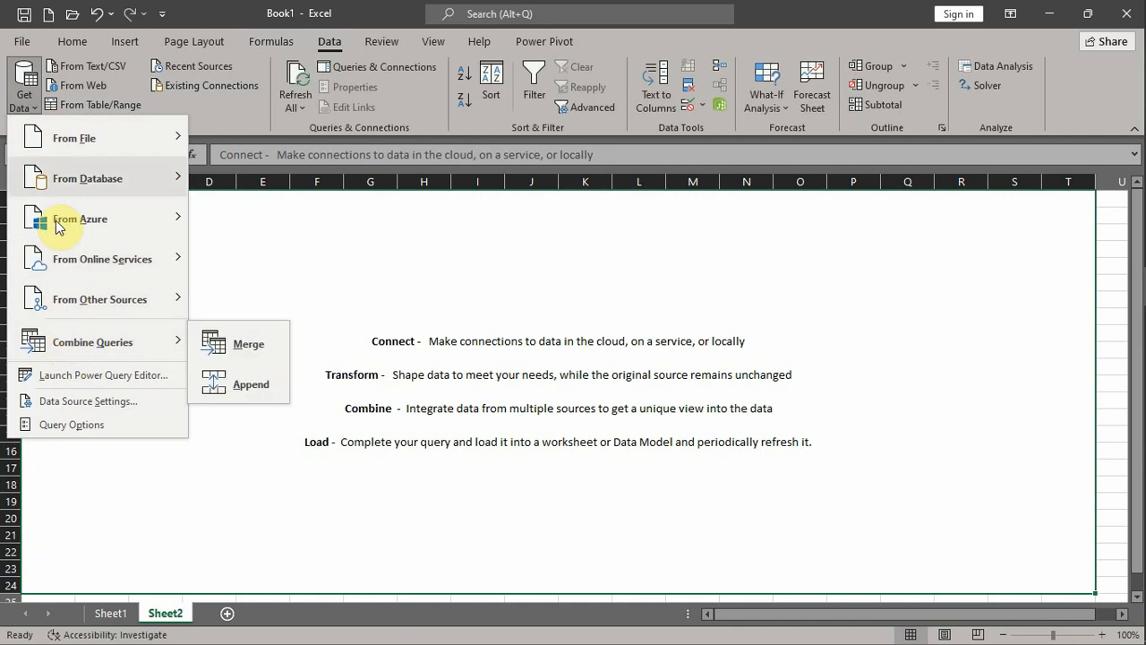
mouse_move(84, 190)
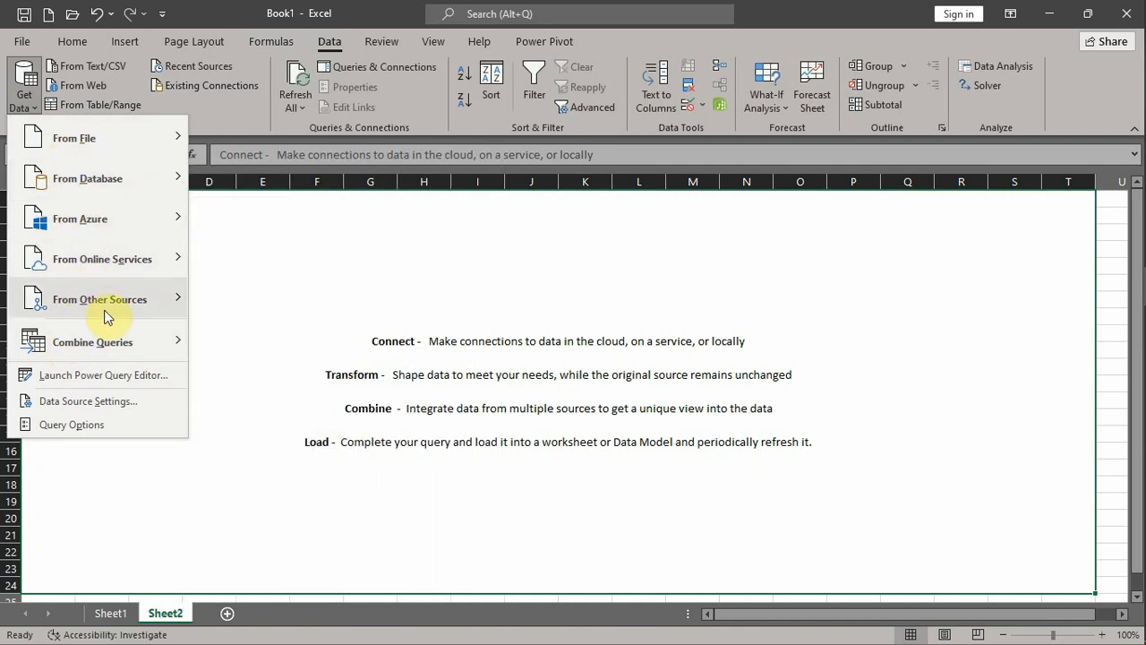
mouse_move(106, 337)
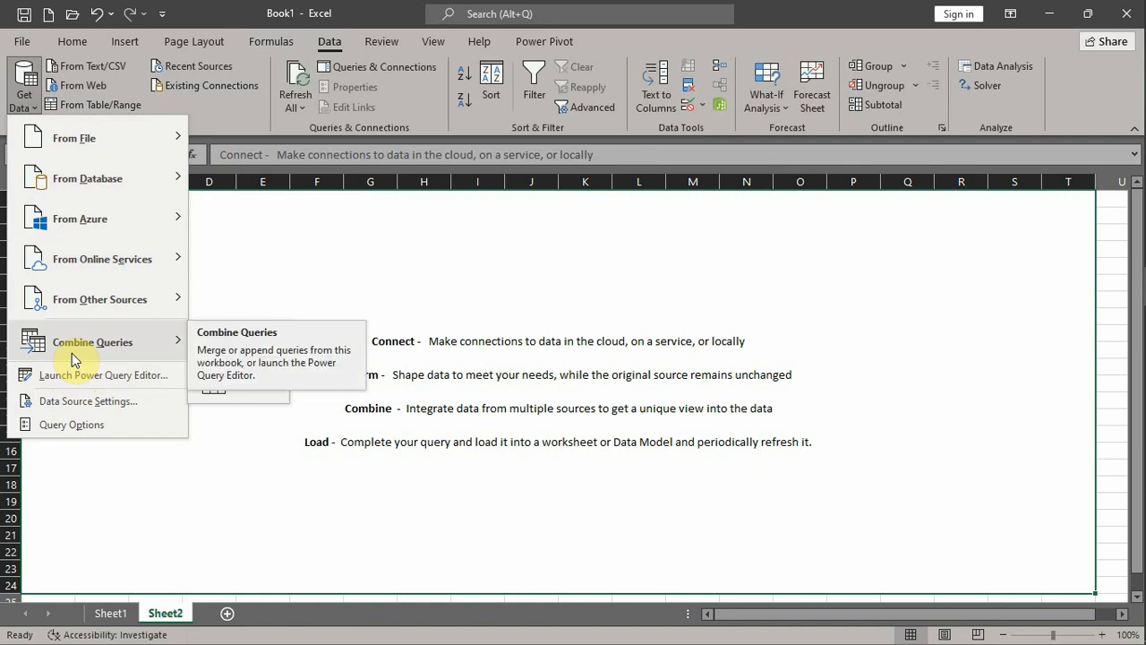
mouse_move(74, 154)
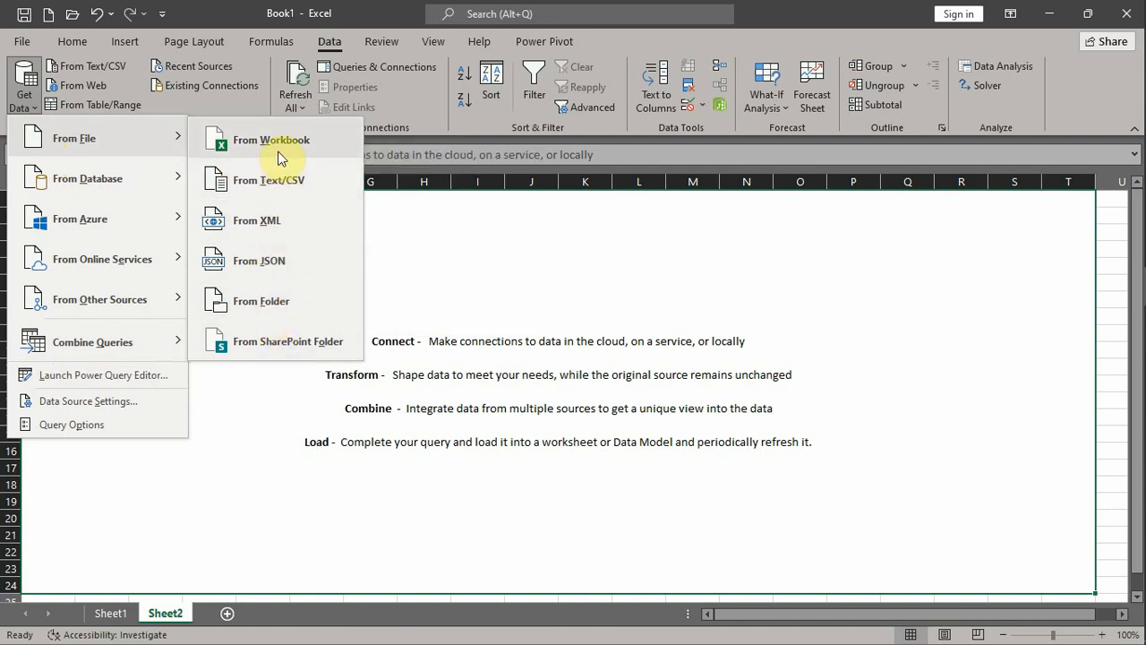
left_click(265, 307)
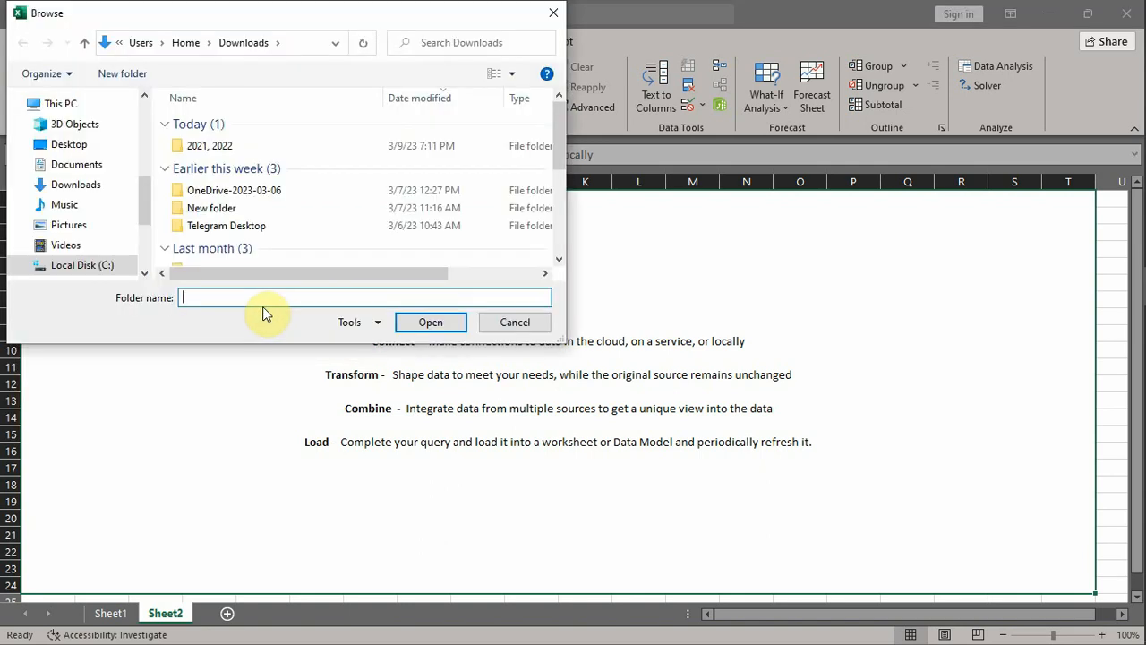
left_click(93, 185)
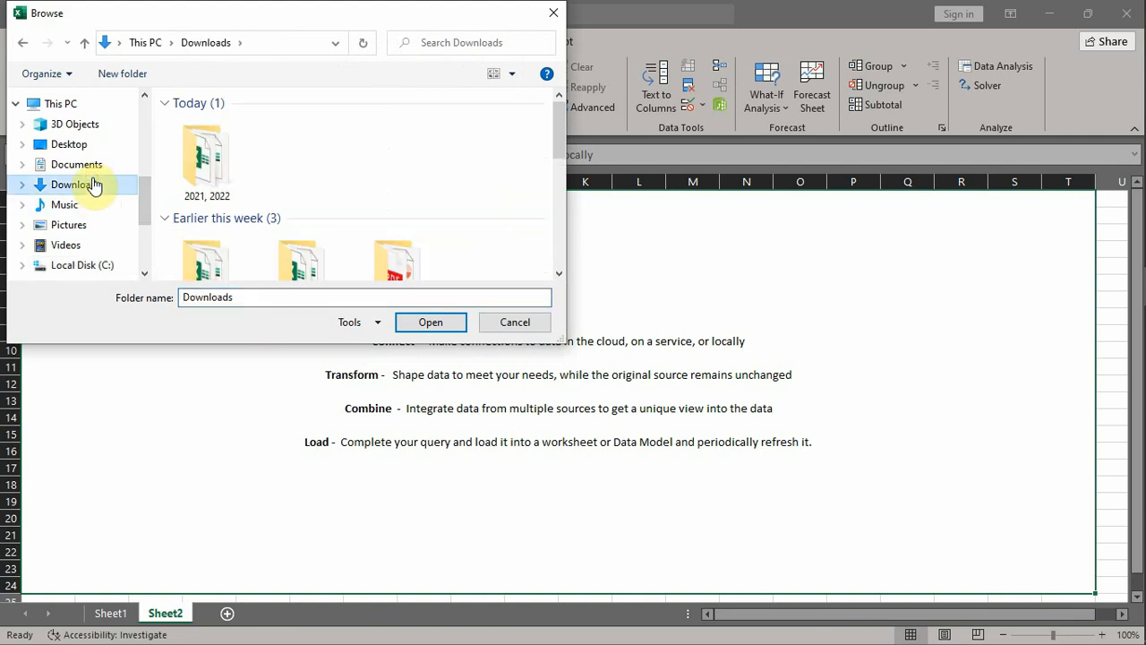
left_click(231, 199)
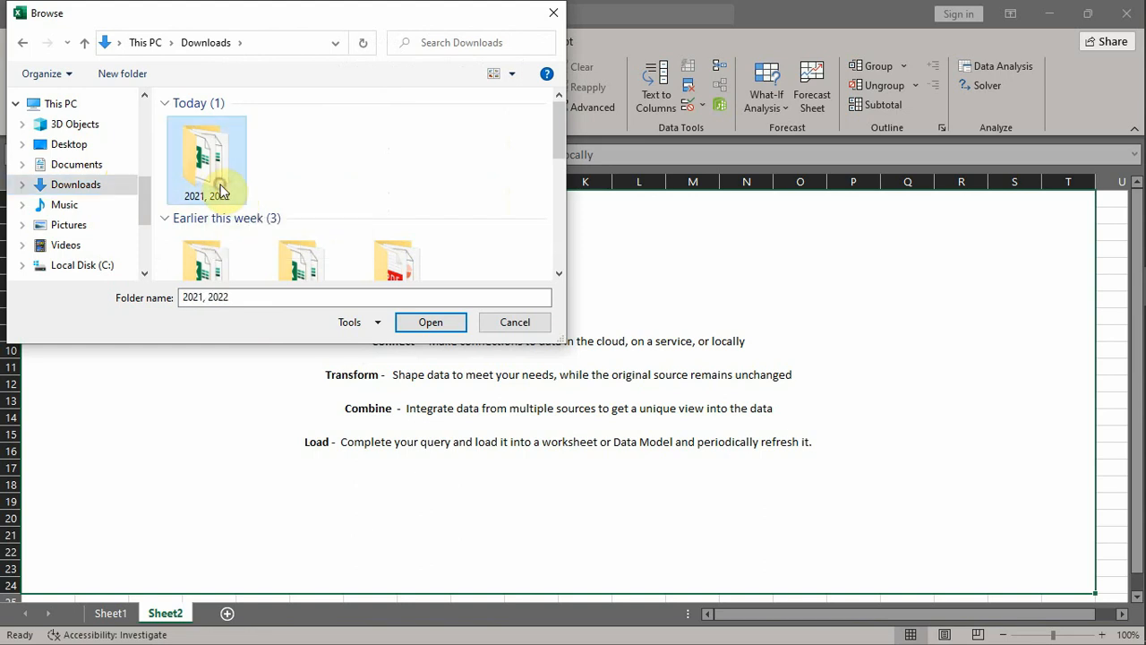
left_click(411, 326)
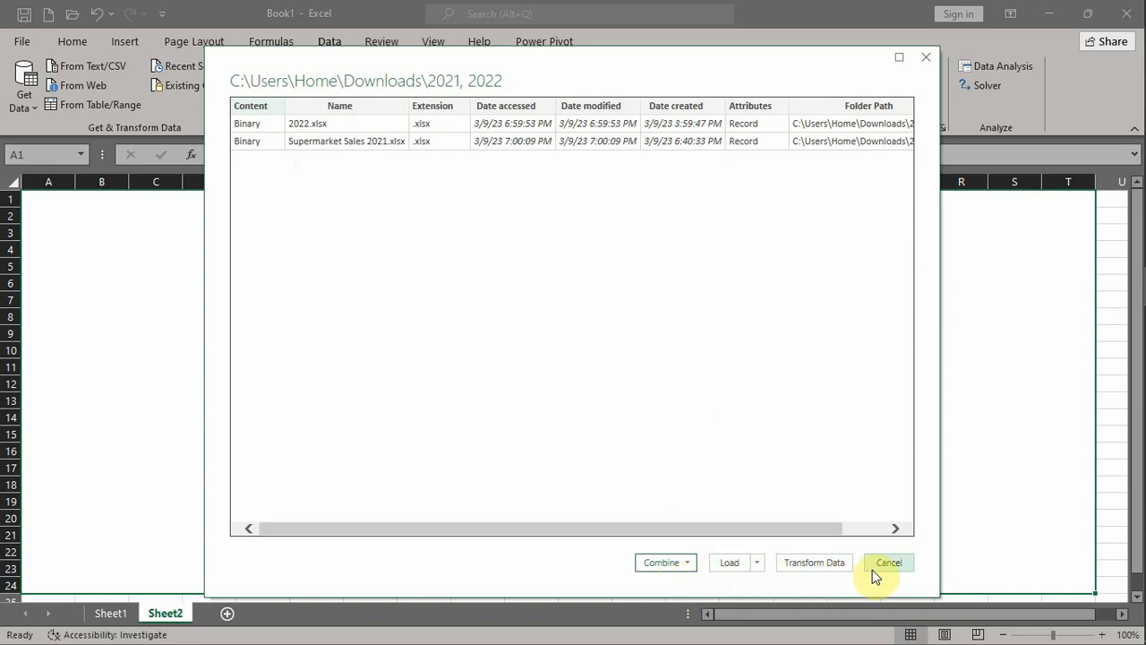
- Choose to combine and transform the data of the two workbooks in the folder
left_click(686, 564)
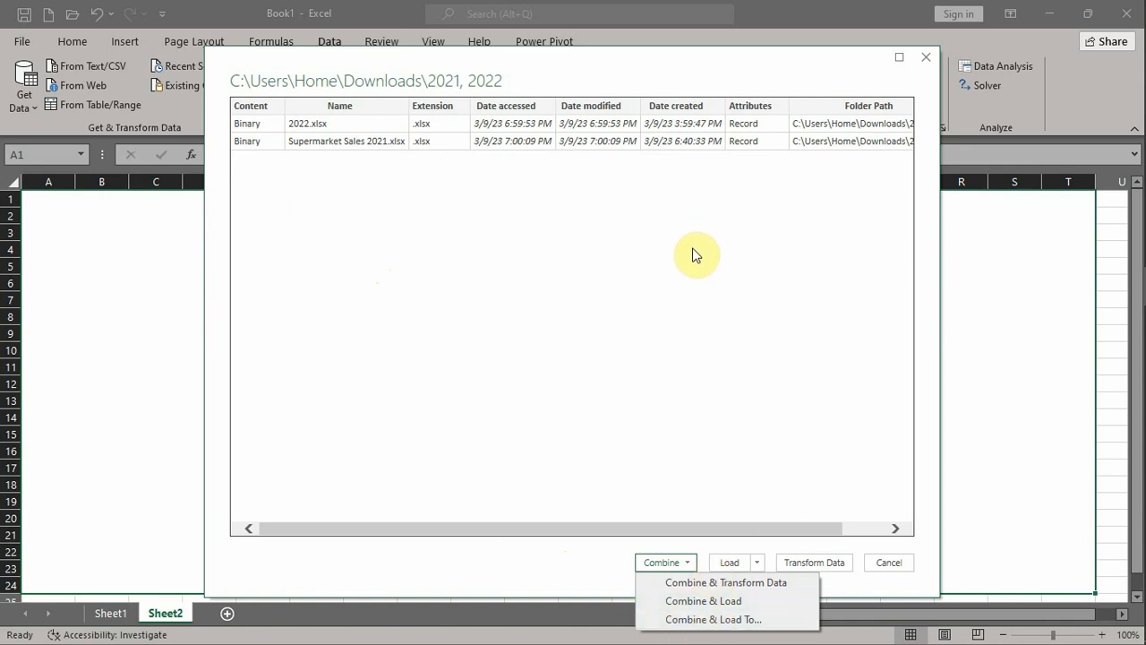
left_click(750, 466)
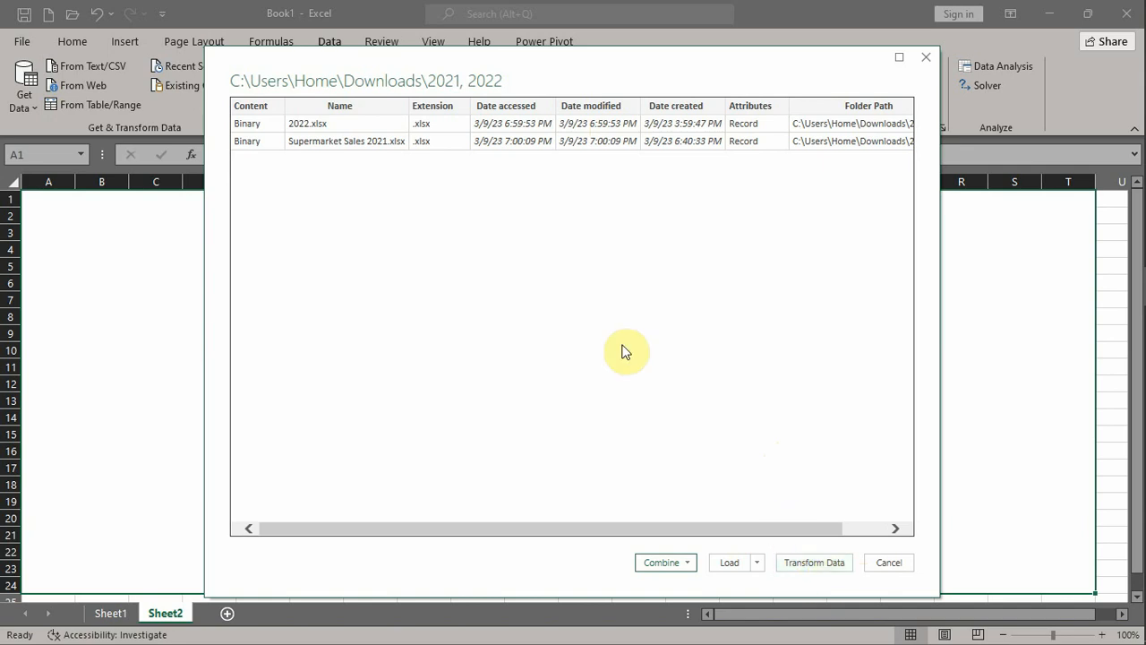
left_click(684, 564)
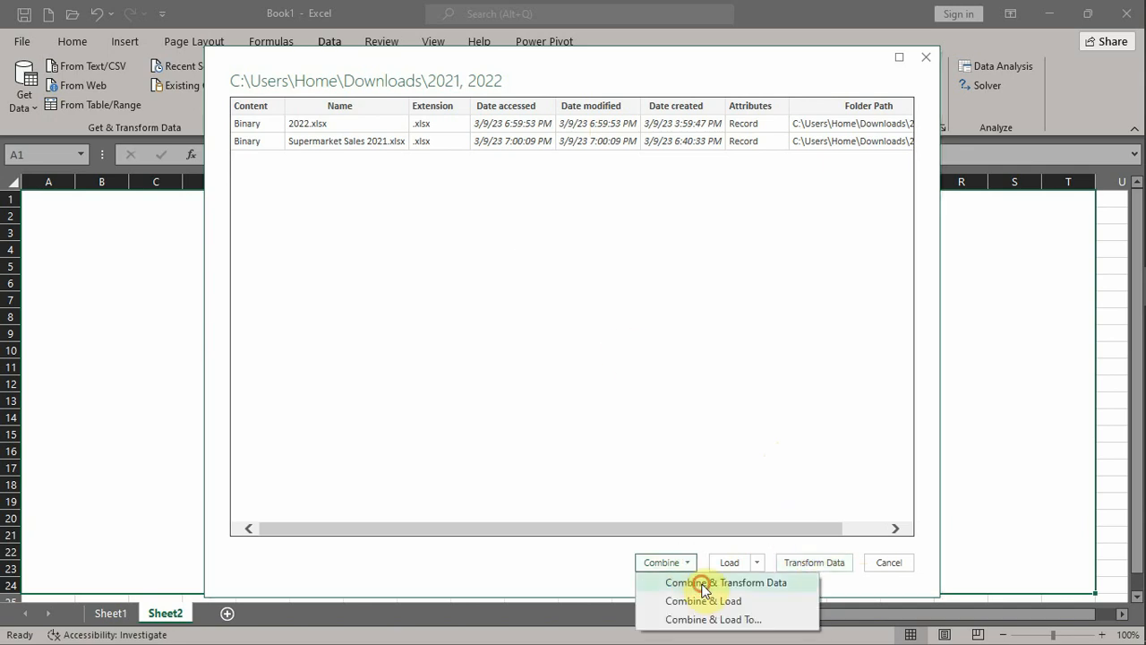
left_click(703, 584)
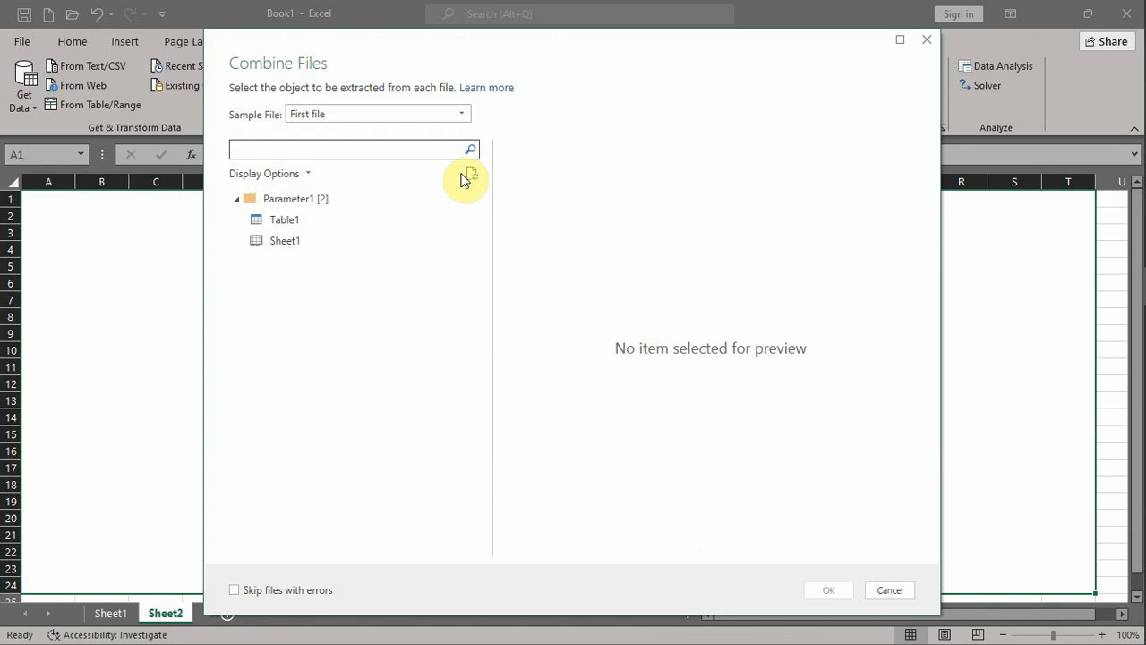
- Combine the files with First file as the sample file and Table1 as the object extracted from each
left_click(411, 148)
left_click(348, 113)
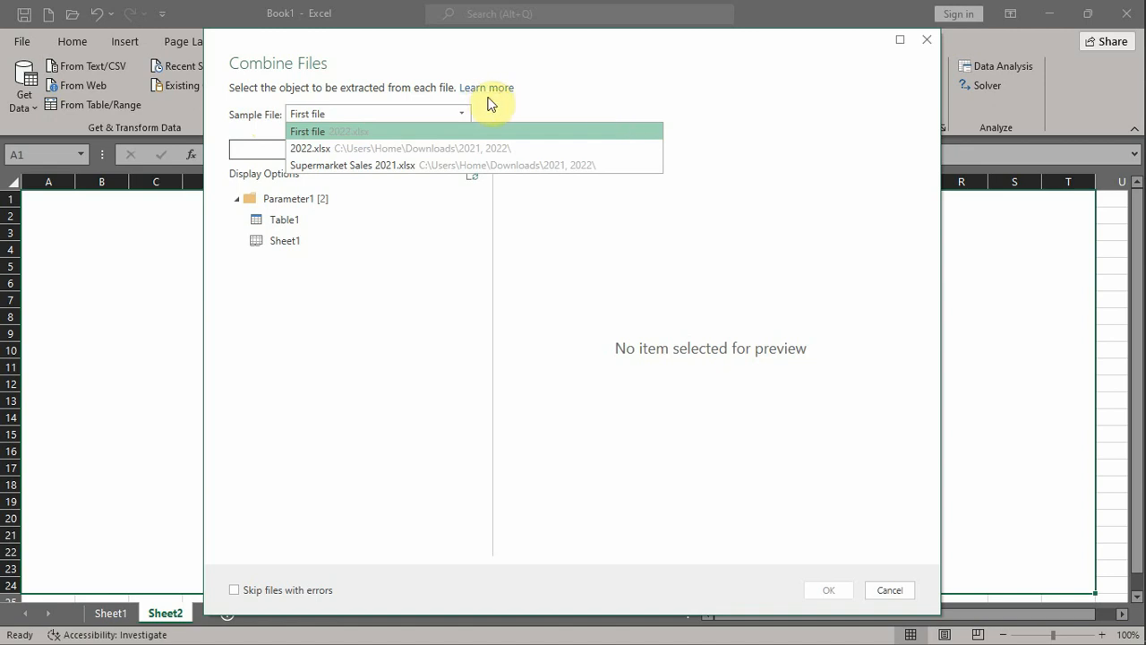
left_click(314, 132)
left_click(284, 222)
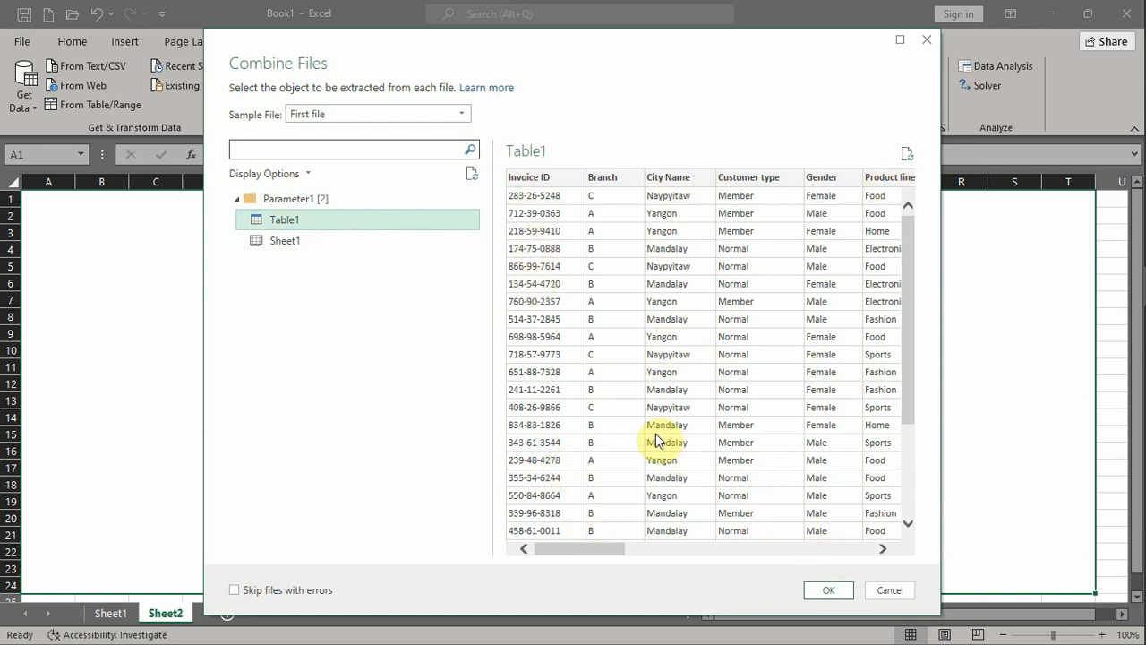
left_click(458, 117)
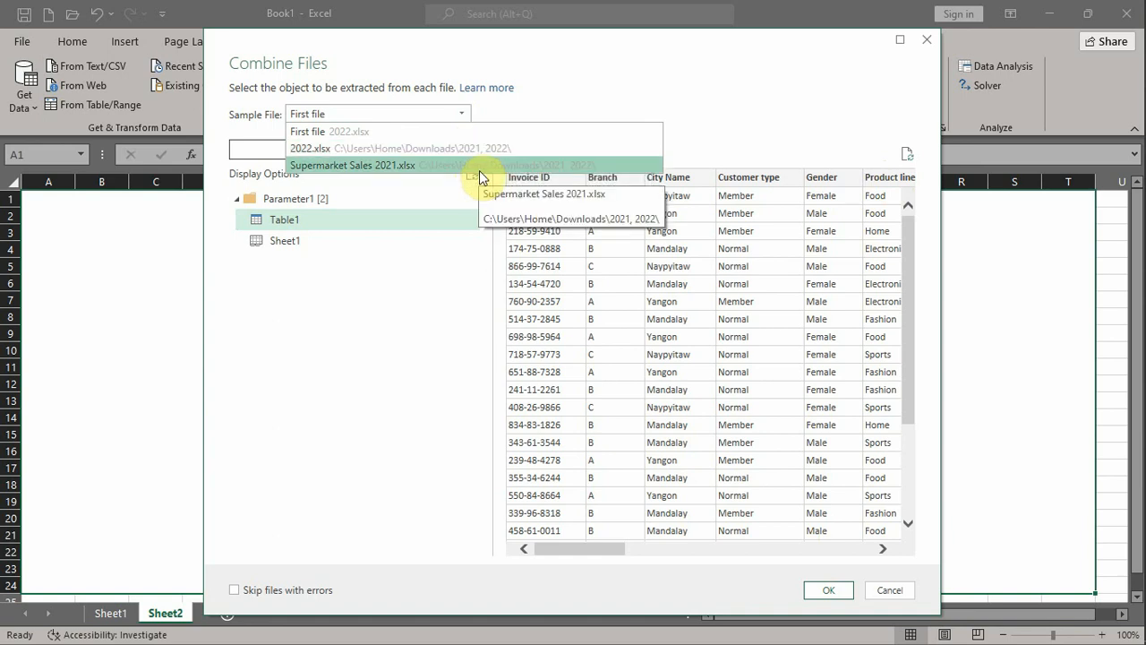
left_click(445, 135)
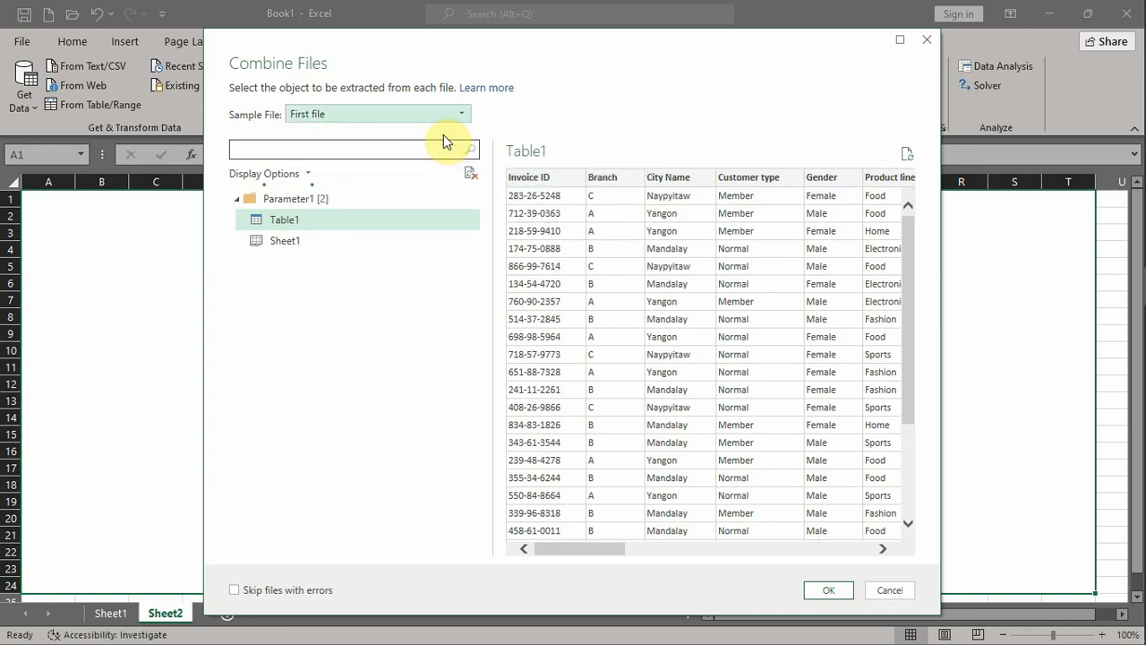
left_click(828, 590)
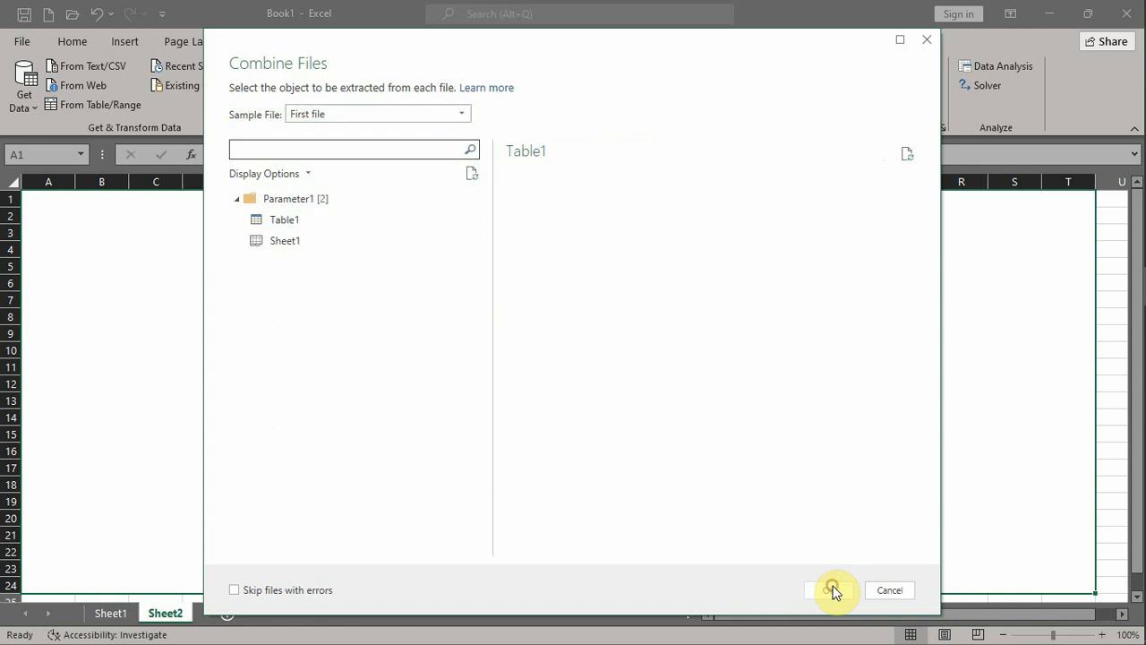
left_click(345, 219)
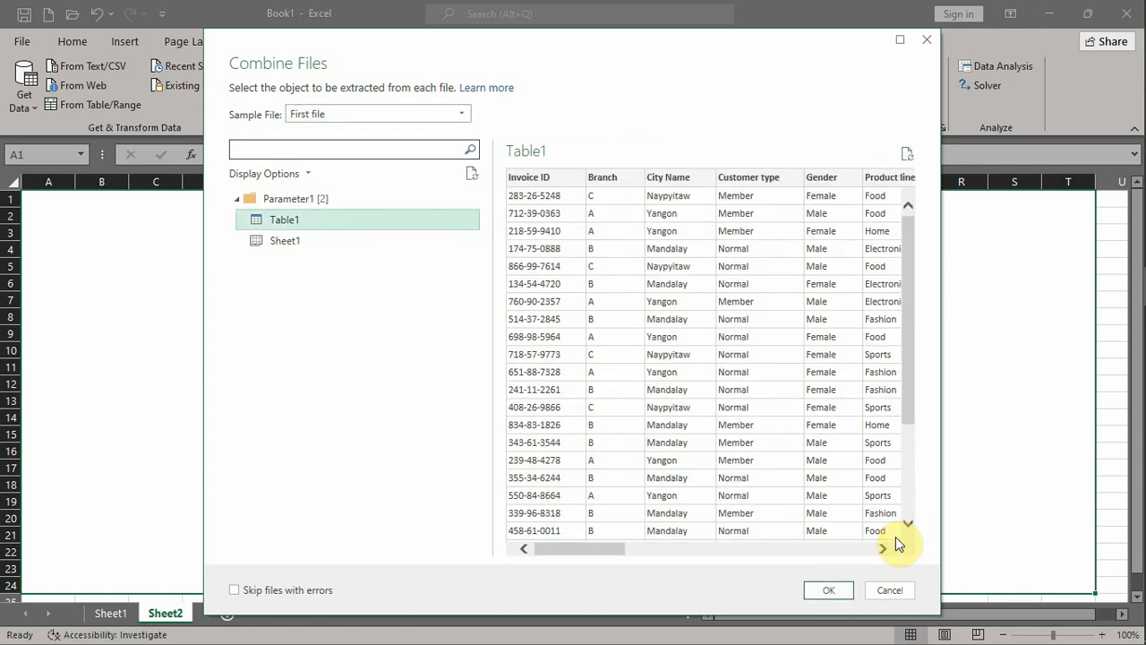
left_click(832, 590)
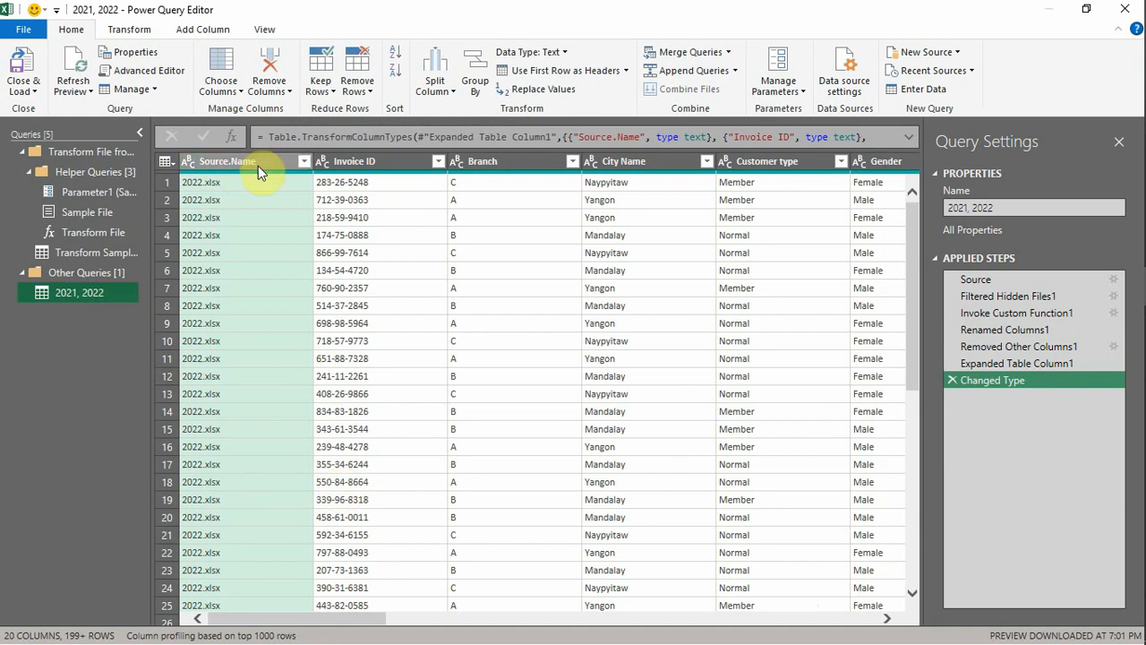
- Remove the Source.Name column from the combined query
left_click(623, 201)
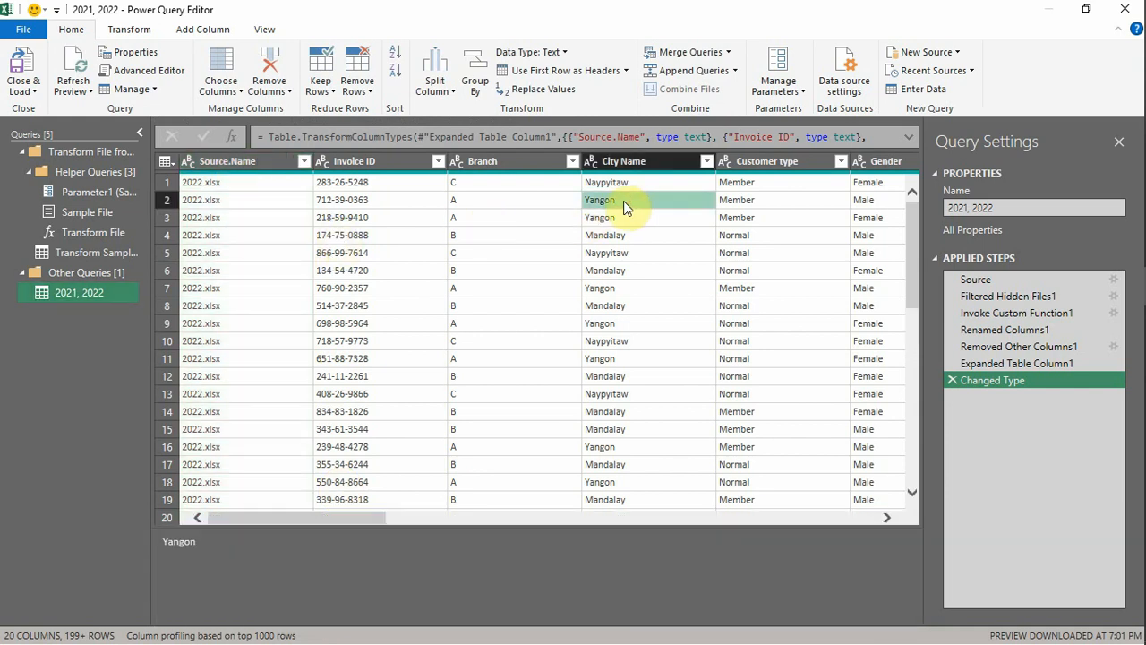
left_click(338, 202)
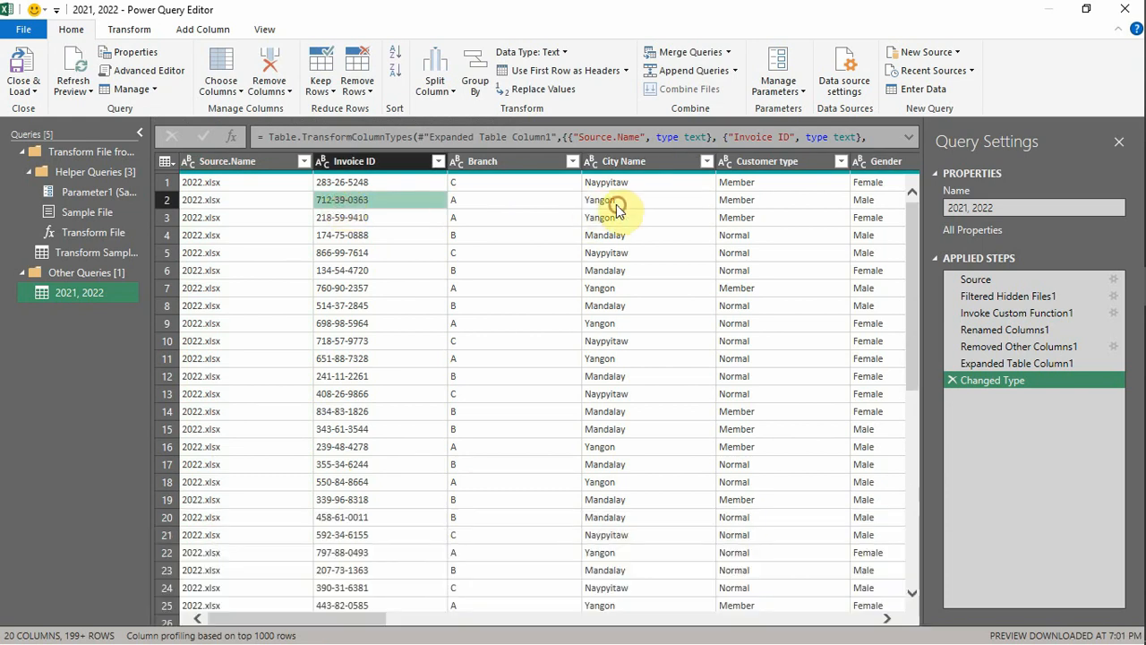
right_click(253, 172)
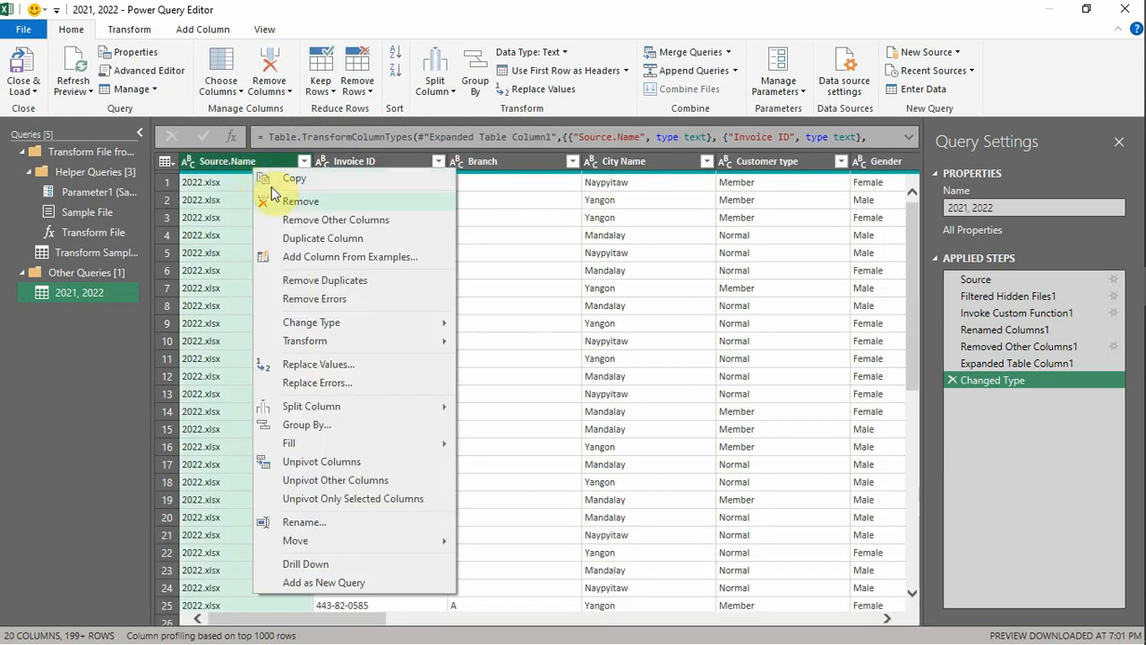
left_click(281, 200)
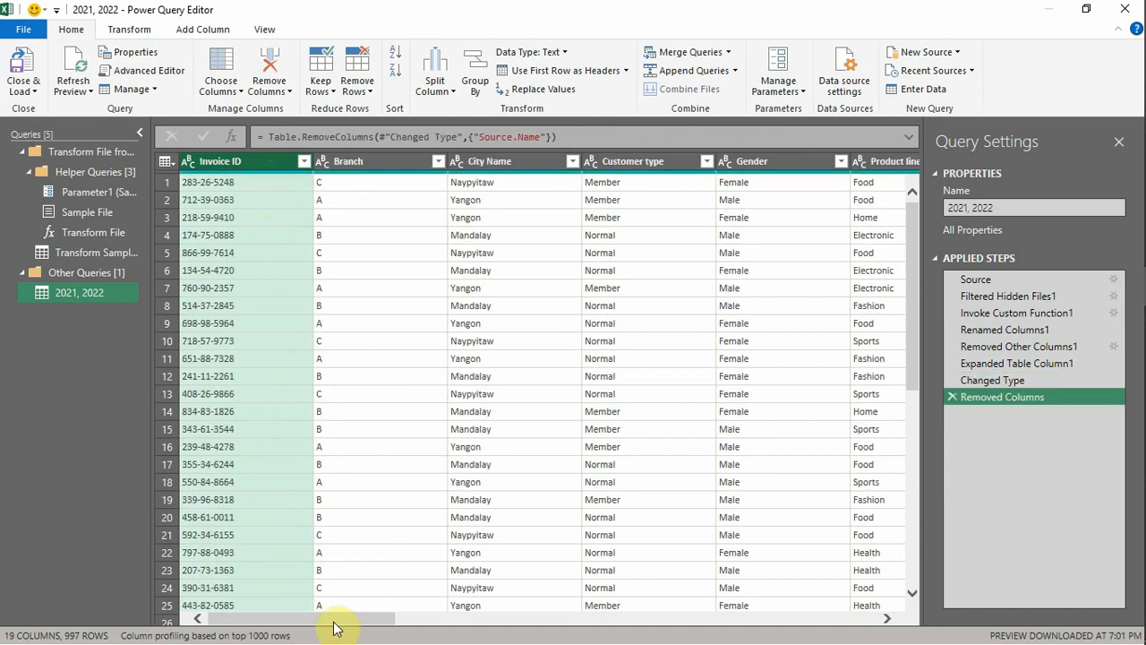
left_click_drag(333, 624, 309, 614)
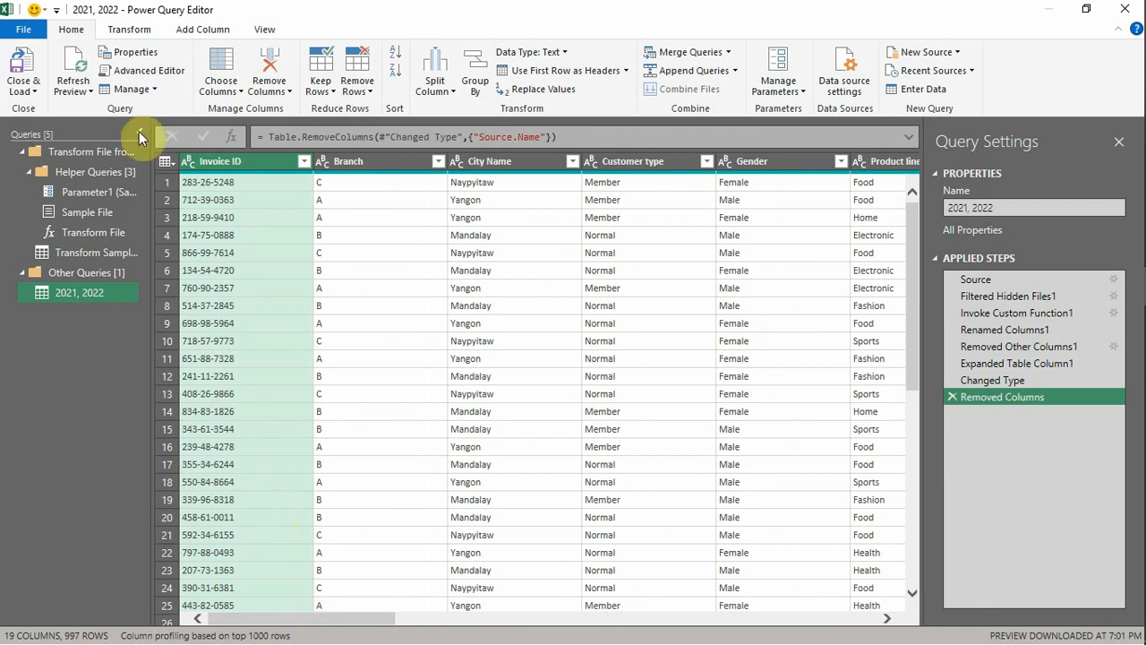
left_click(113, 33)
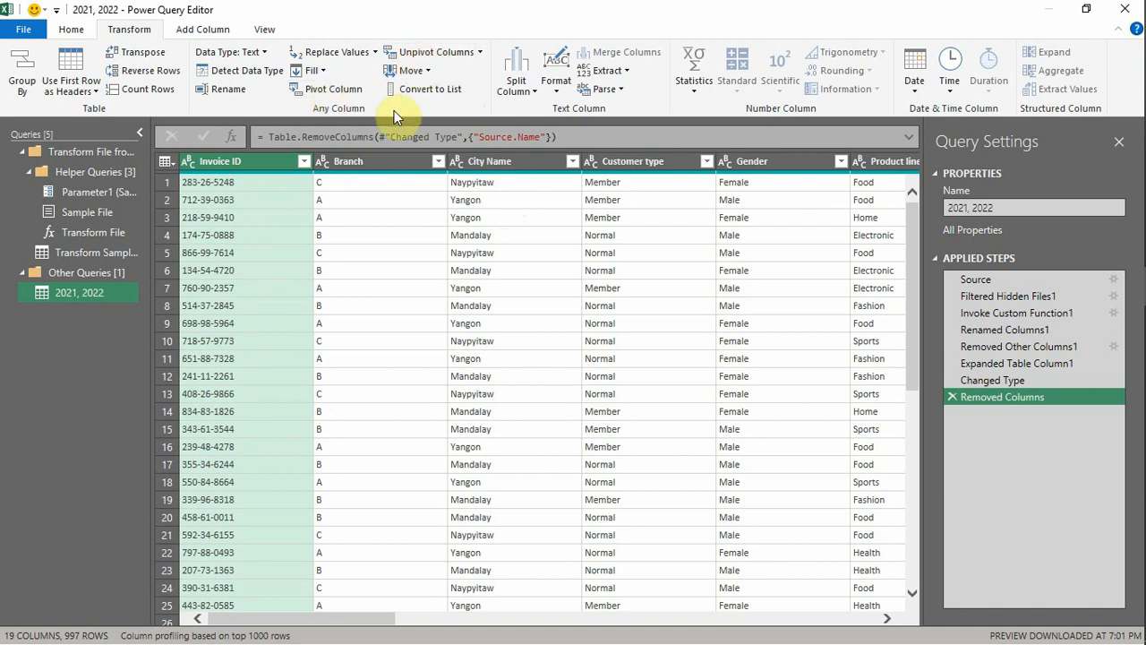
left_click(477, 164)
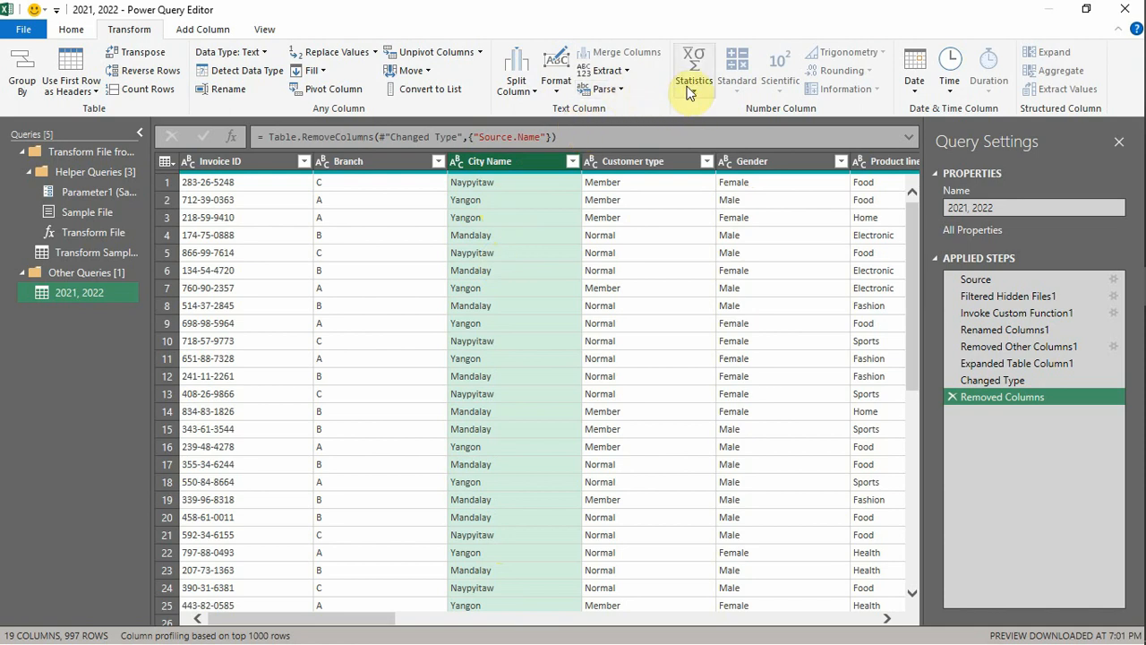
left_click(195, 38)
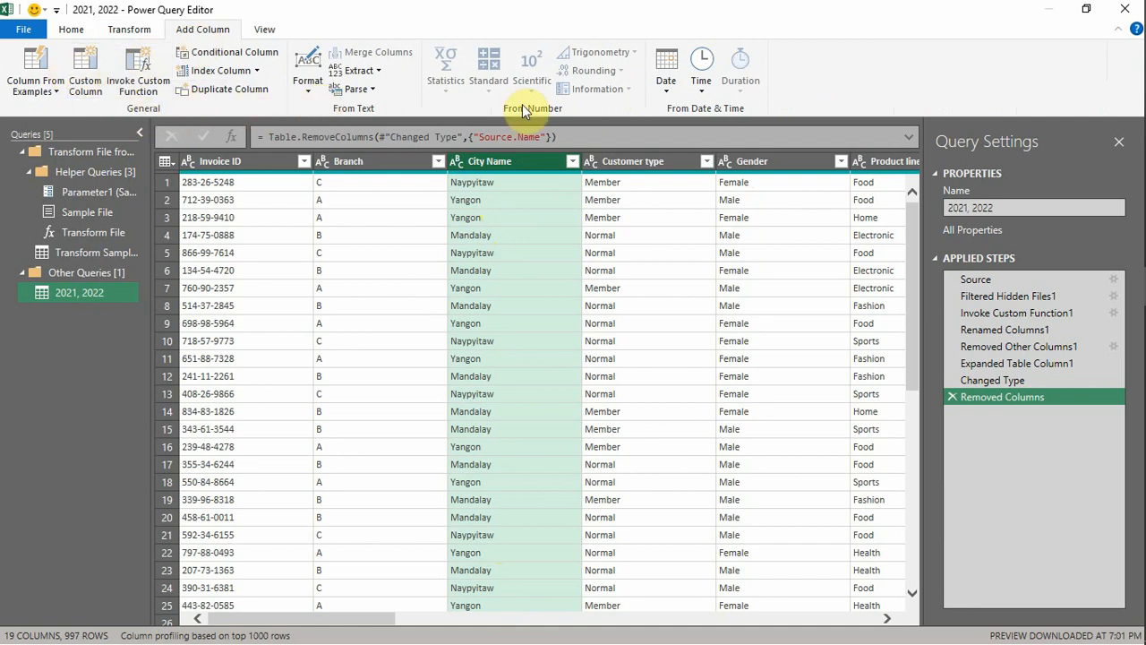
left_click(265, 31)
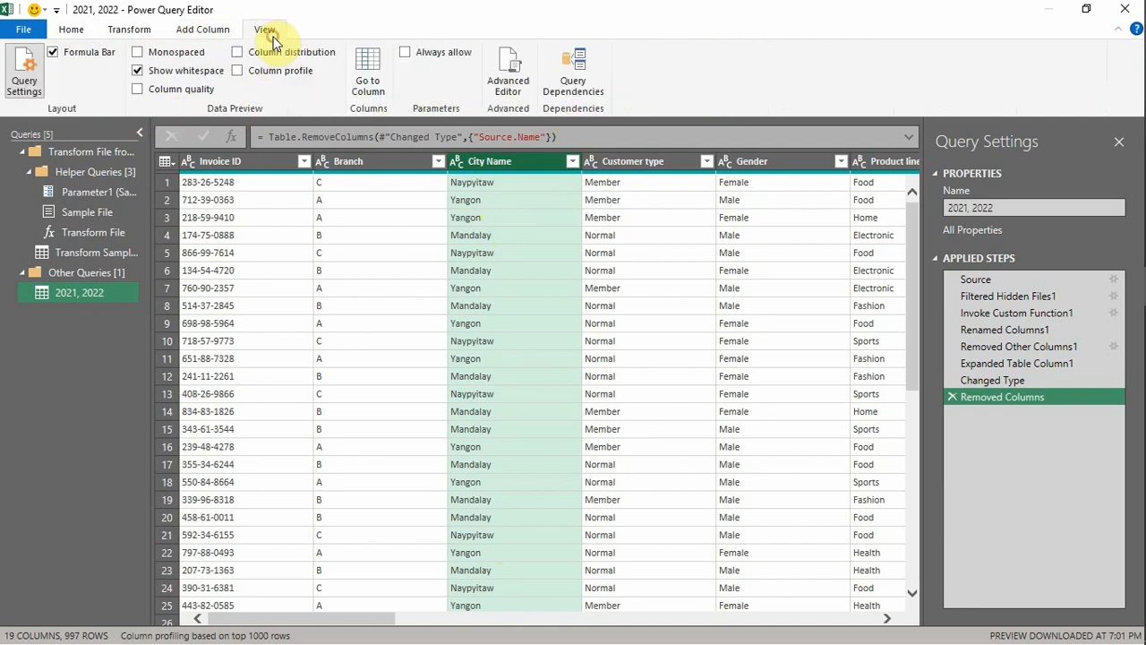
- Examine how the product names are split across the Product line.1, Product line.2 and Product line.3 columns
left_click(213, 36)
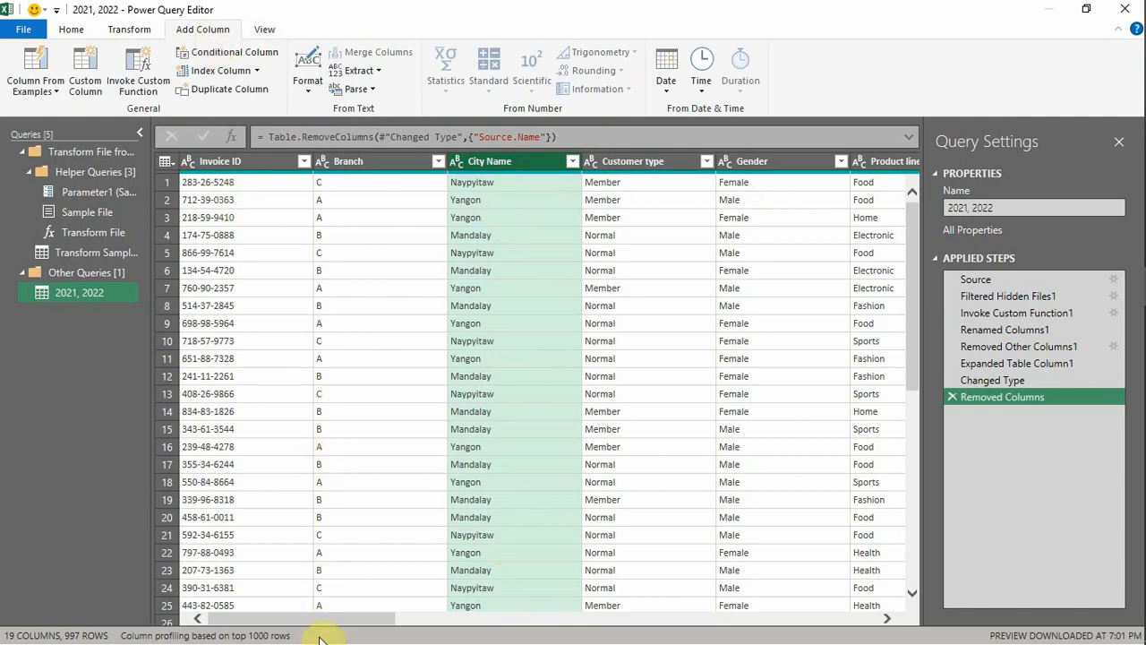
left_click_drag(302, 625, 409, 624)
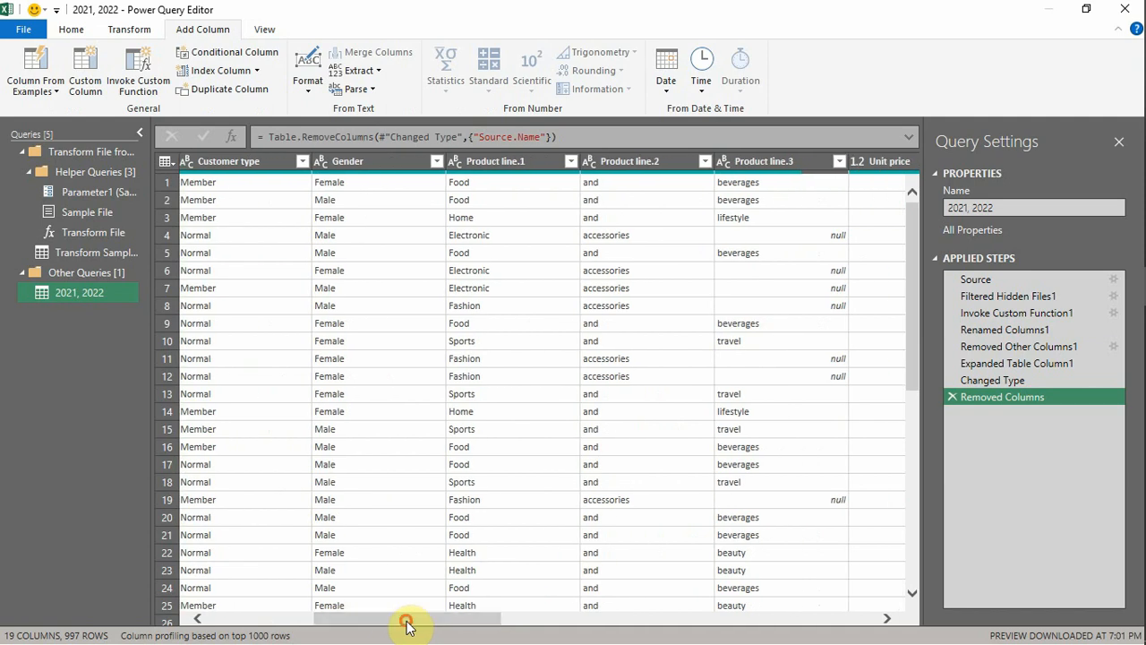
left_click(485, 164)
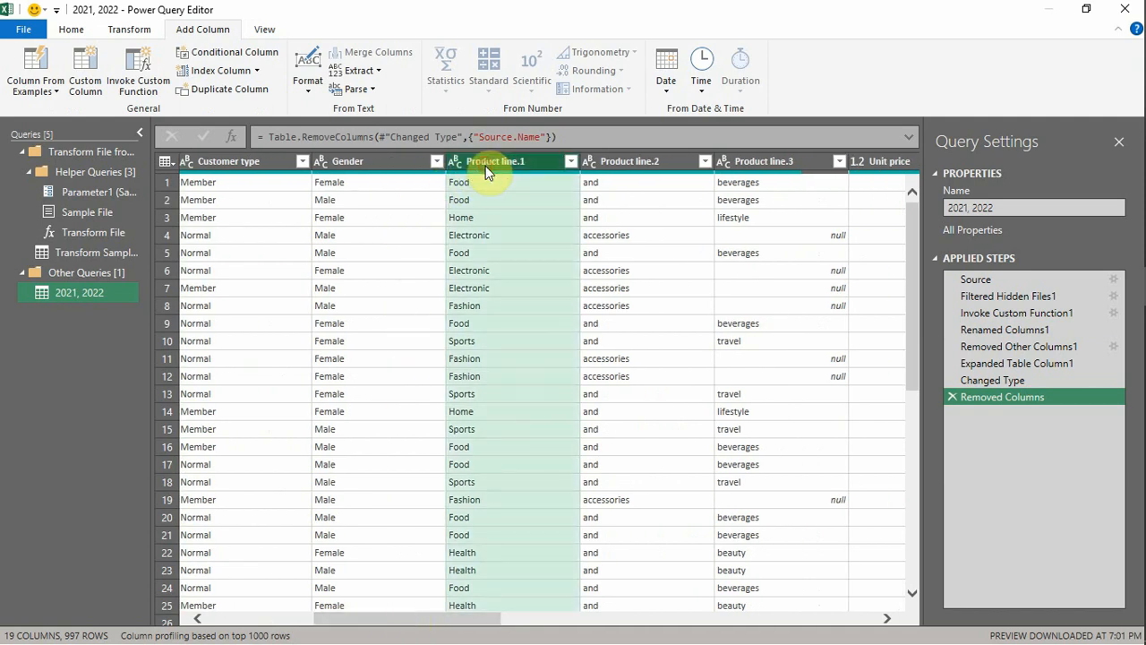
left_click(679, 161)
left_click(758, 162)
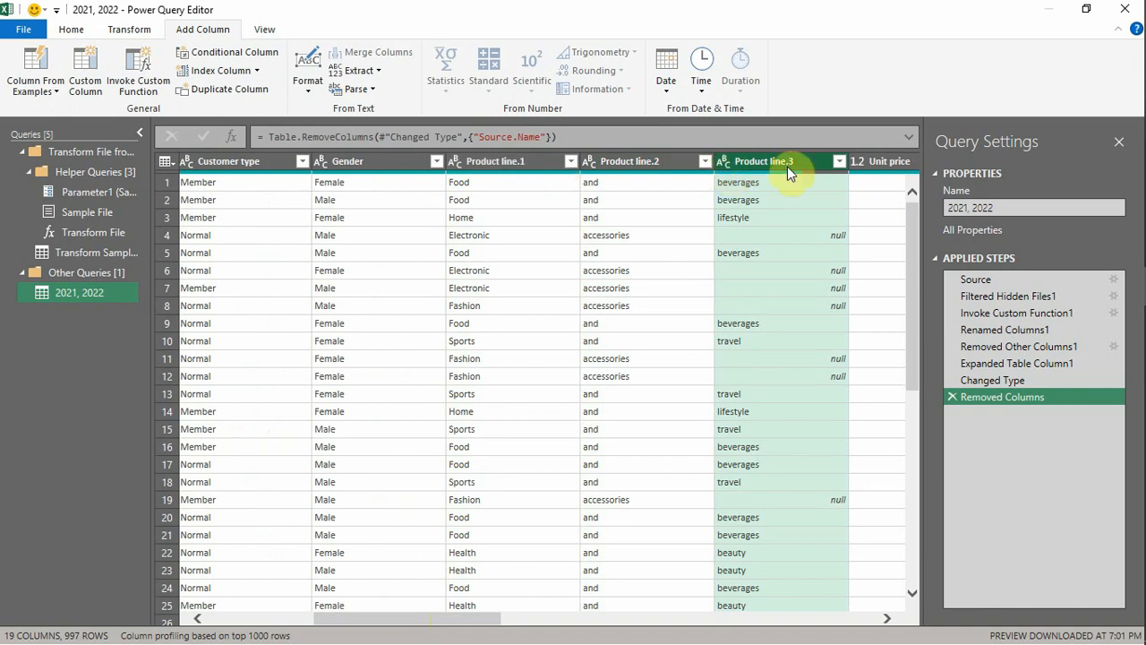
left_click(482, 183)
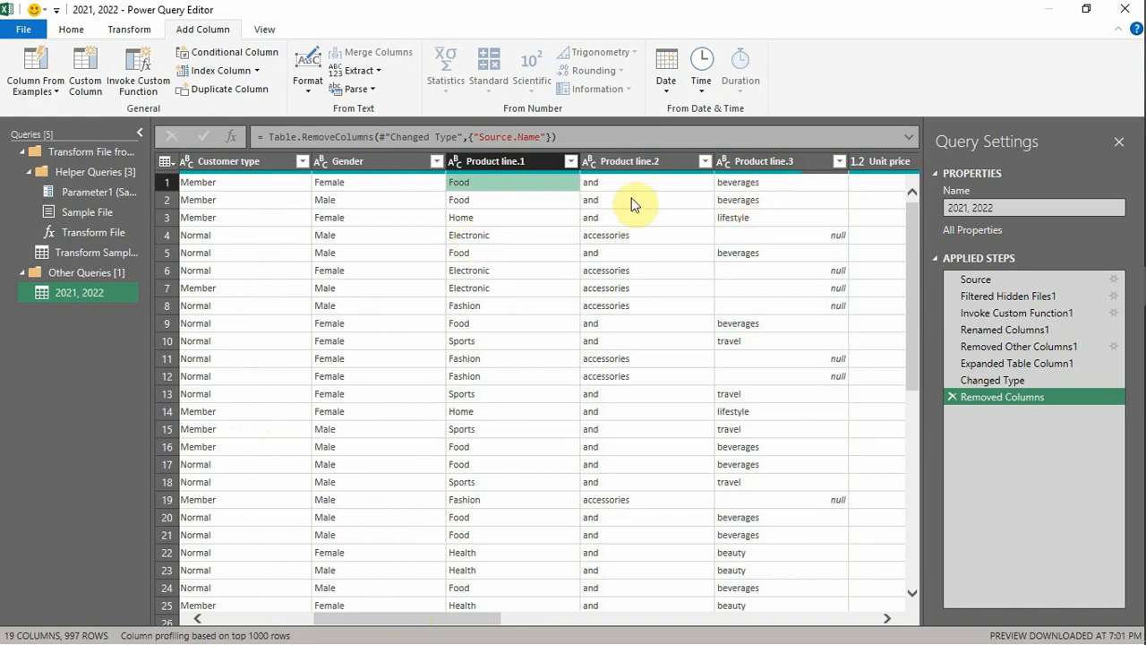
left_click(503, 161)
left_click(606, 165)
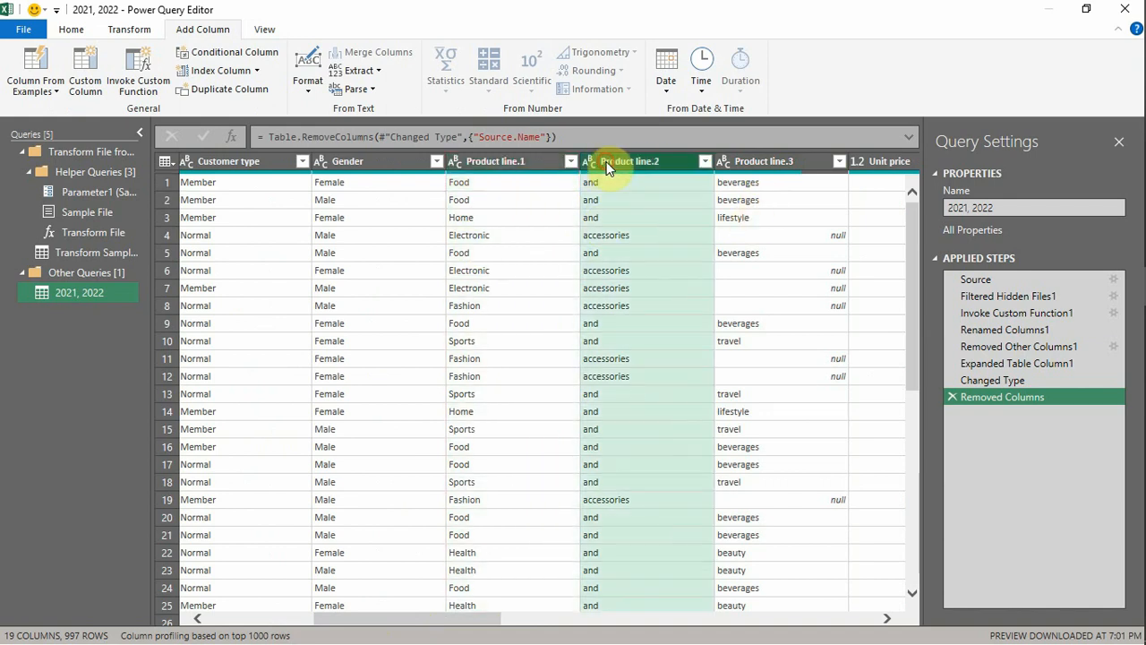
left_click(766, 164)
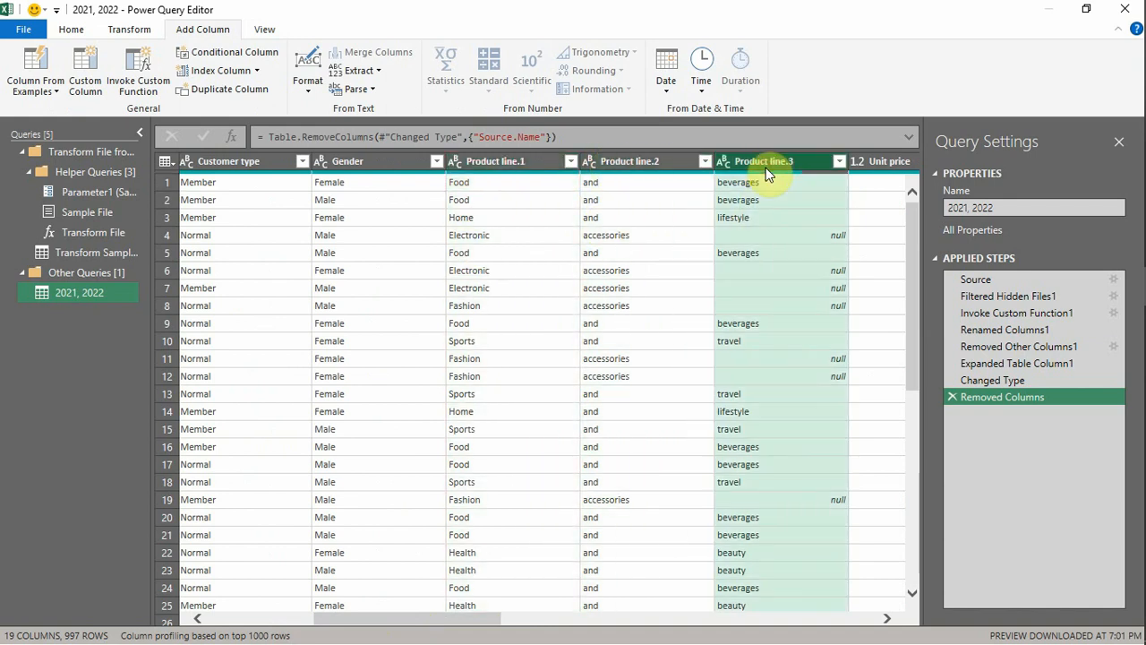
- Merge the Product line.1, Product line.2 and Product line.3 columns into one column named Product Types, with Space as the separator
left_click(506, 166)
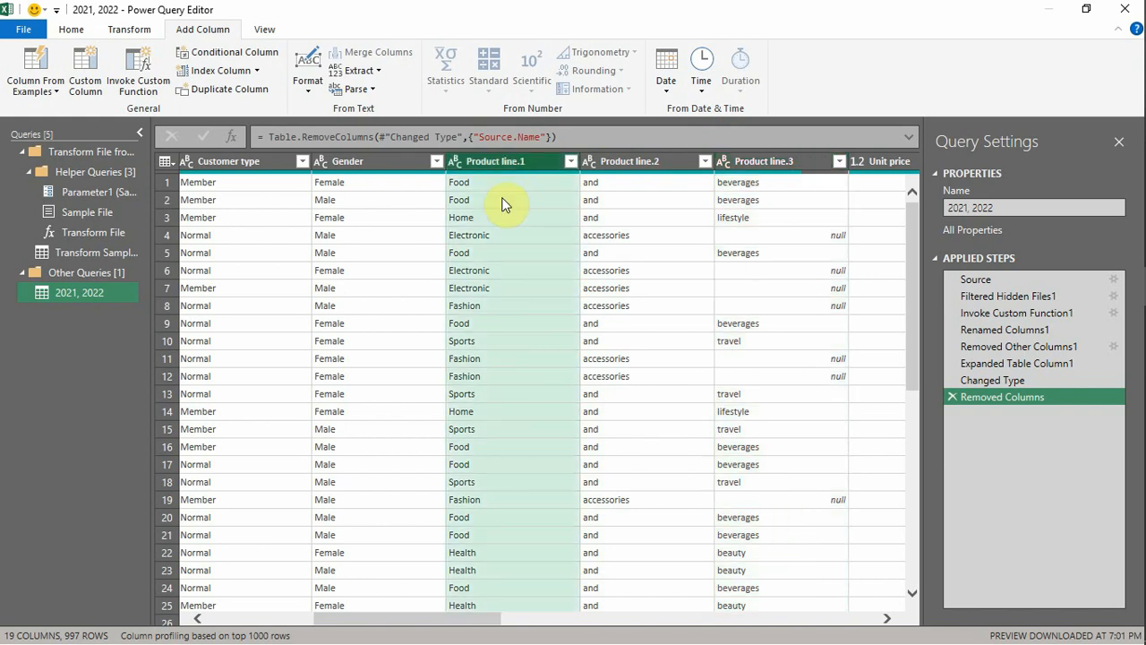
key("shift+Right")
key("shift+Right")
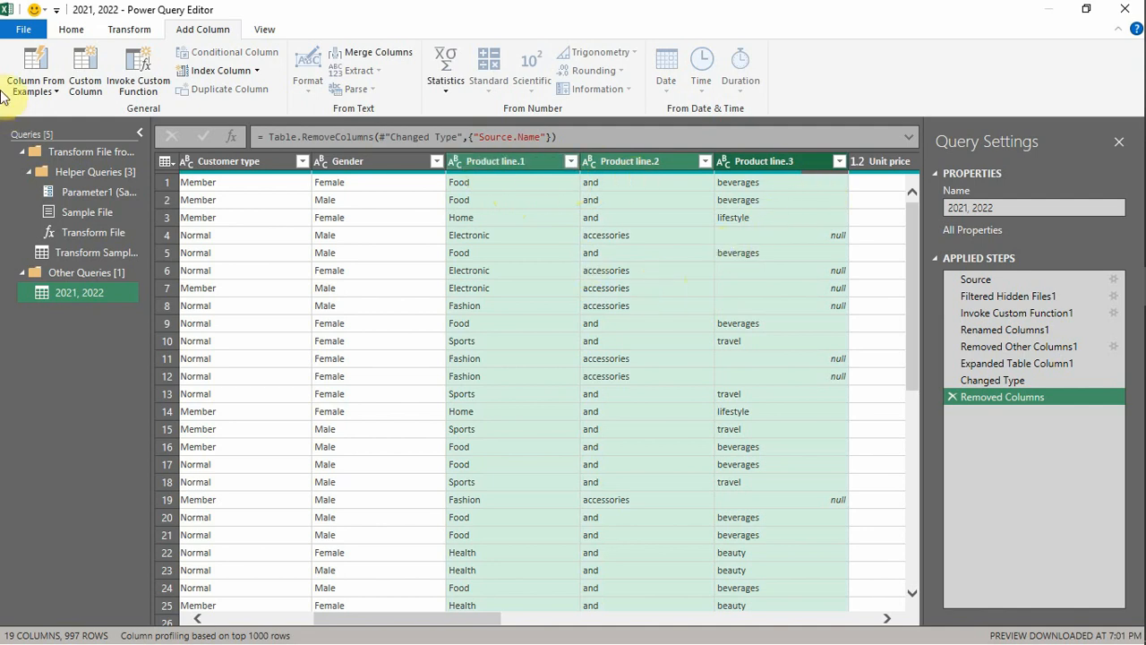
left_click(152, 34)
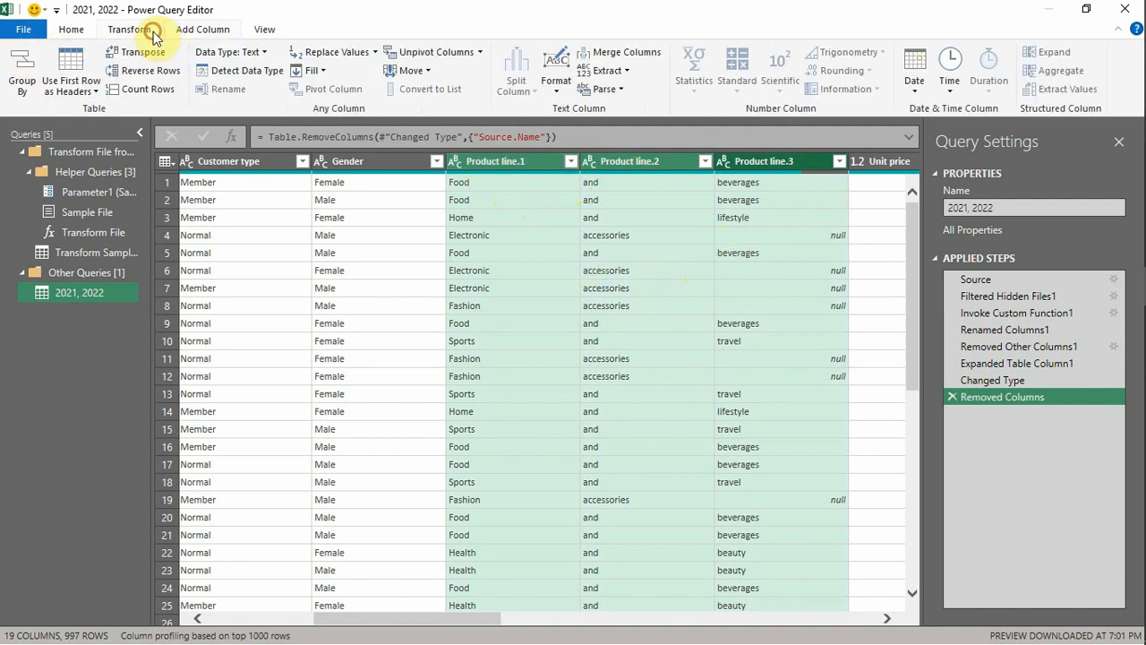
left_click(624, 56)
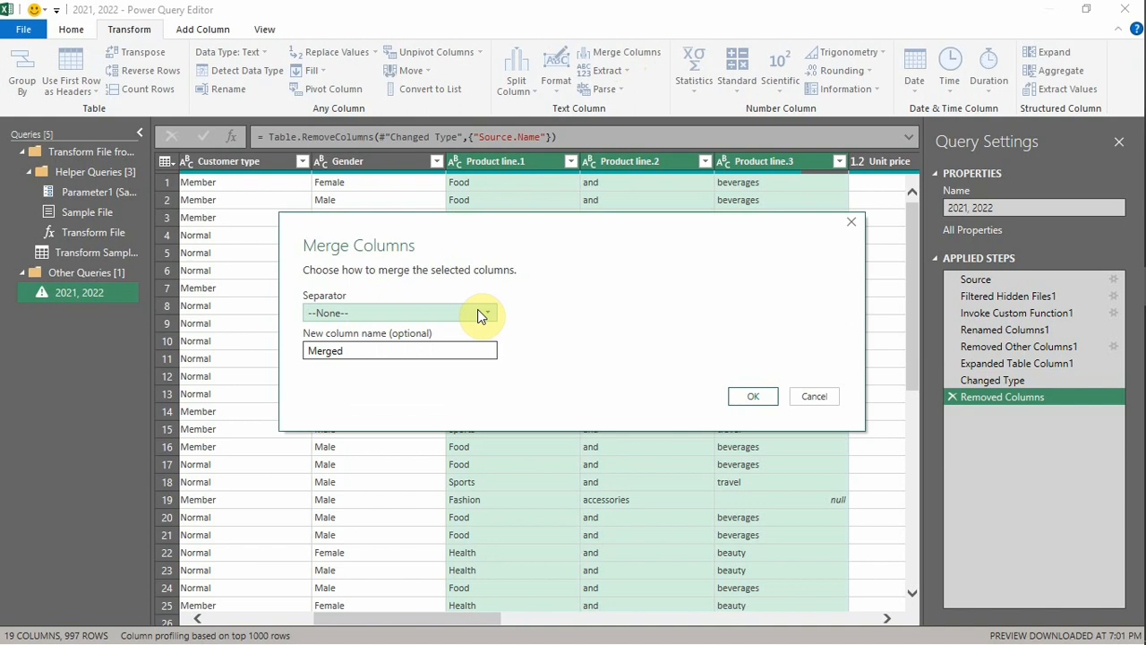
left_click(477, 315)
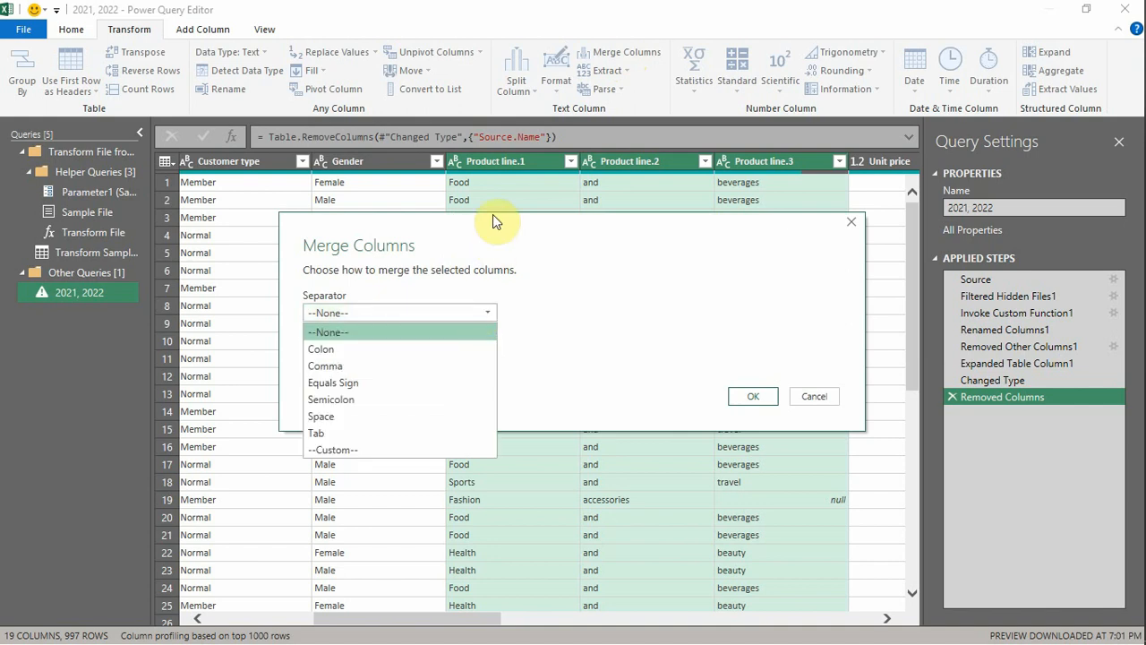
left_click(359, 419)
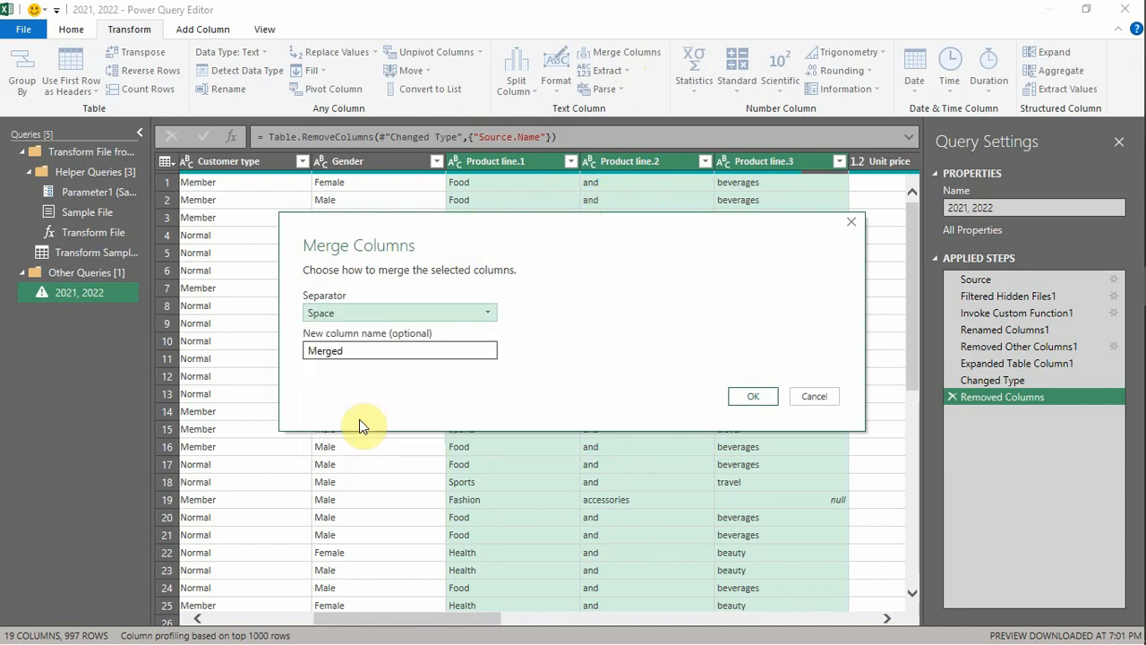
left_click(440, 352)
double_click(440, 352)
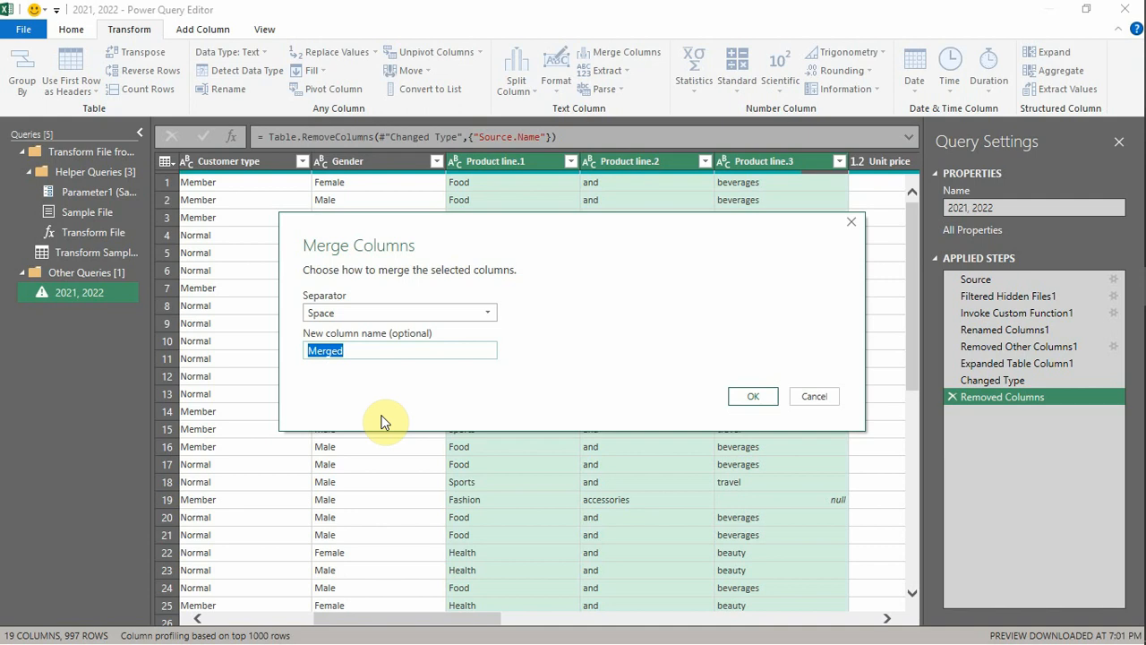
type("Product Types")
left_click(742, 397)
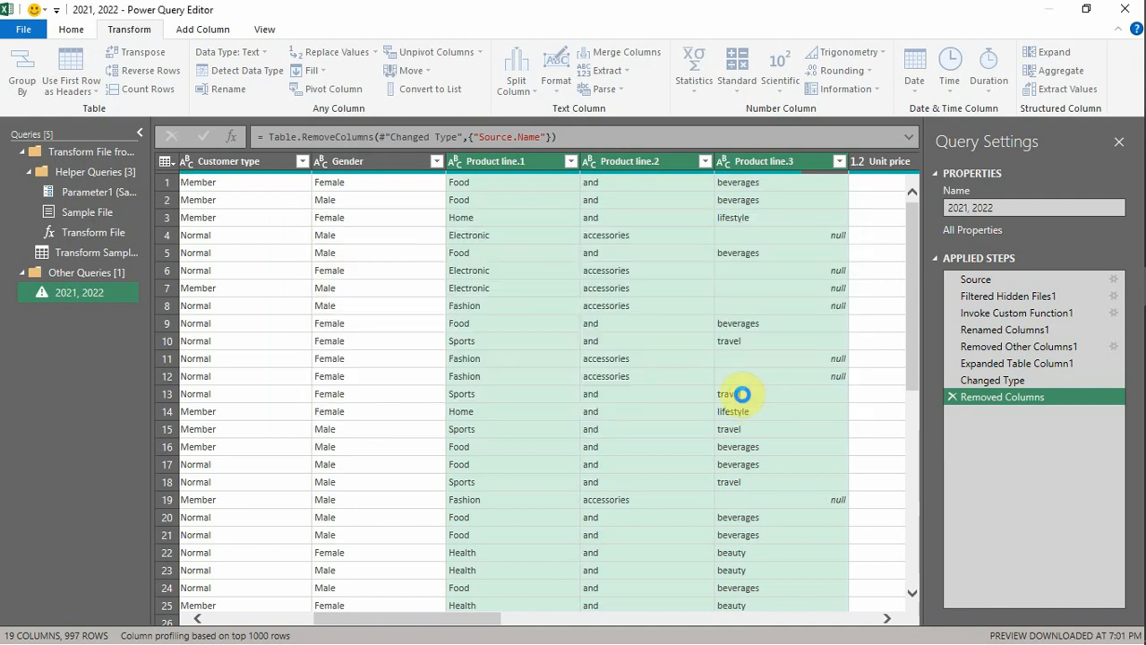
left_click(493, 161)
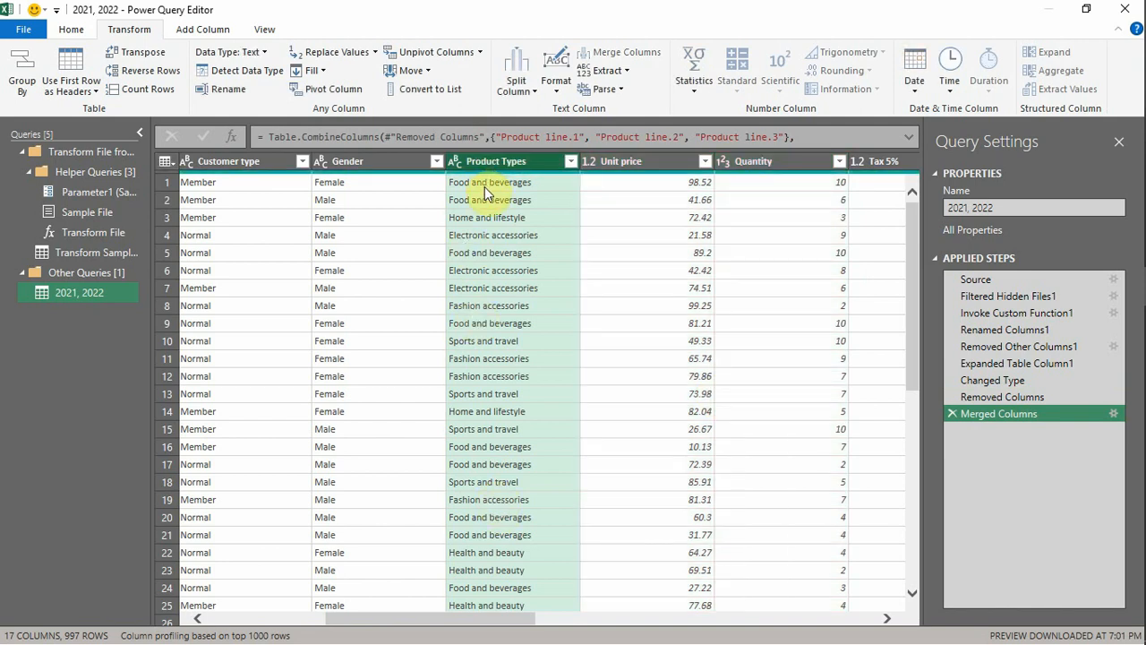
- Change the data type of the Unit price column to Currency
left_click_drag(466, 617, 503, 627)
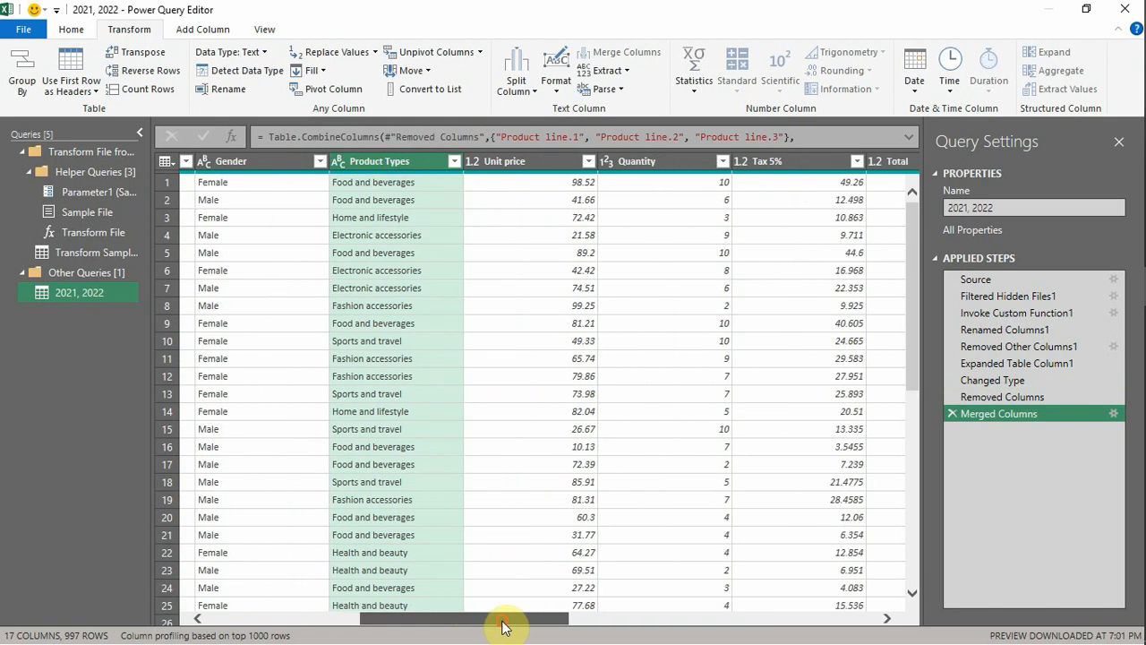
left_click(548, 159)
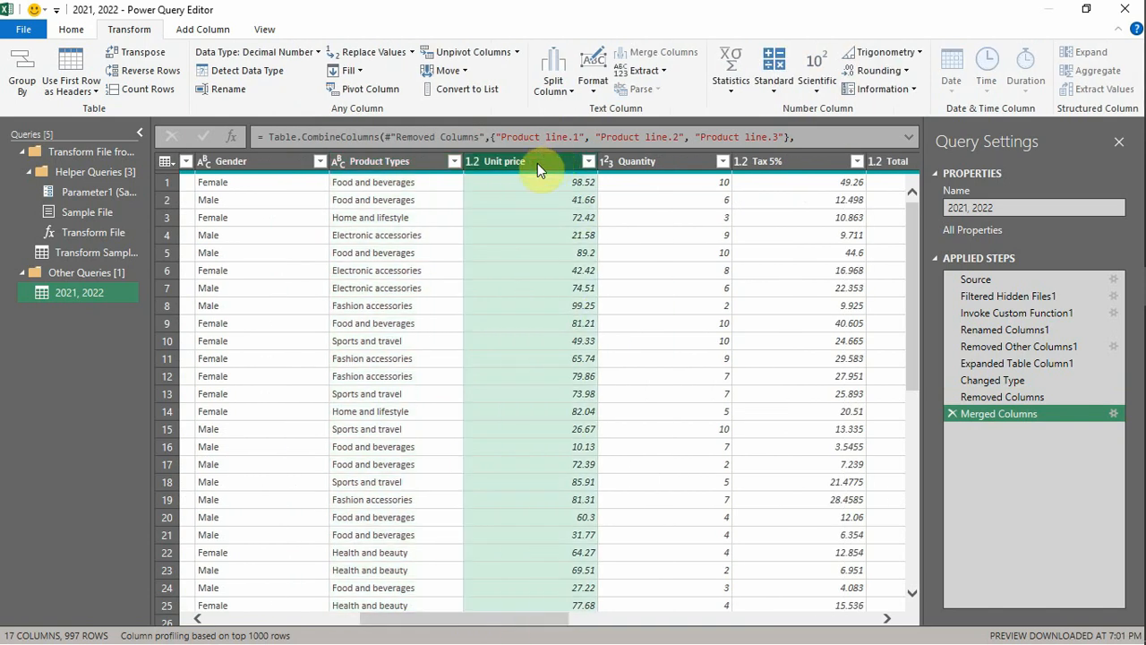
left_click(592, 86)
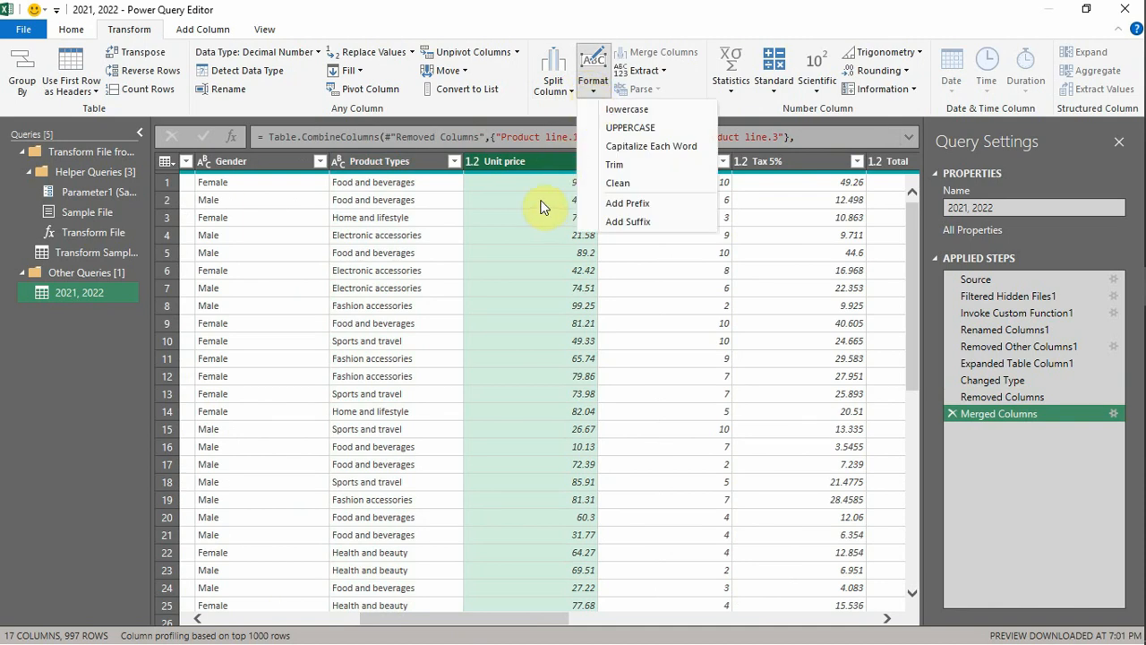
right_click(527, 165)
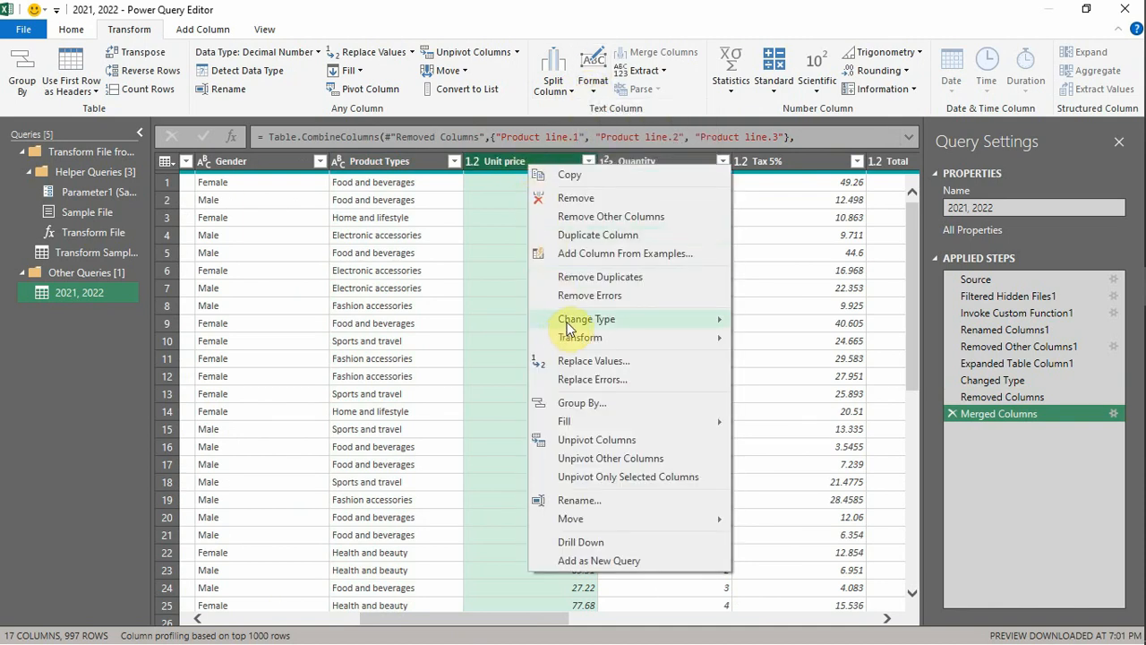
mouse_move(570, 321)
left_click(753, 337)
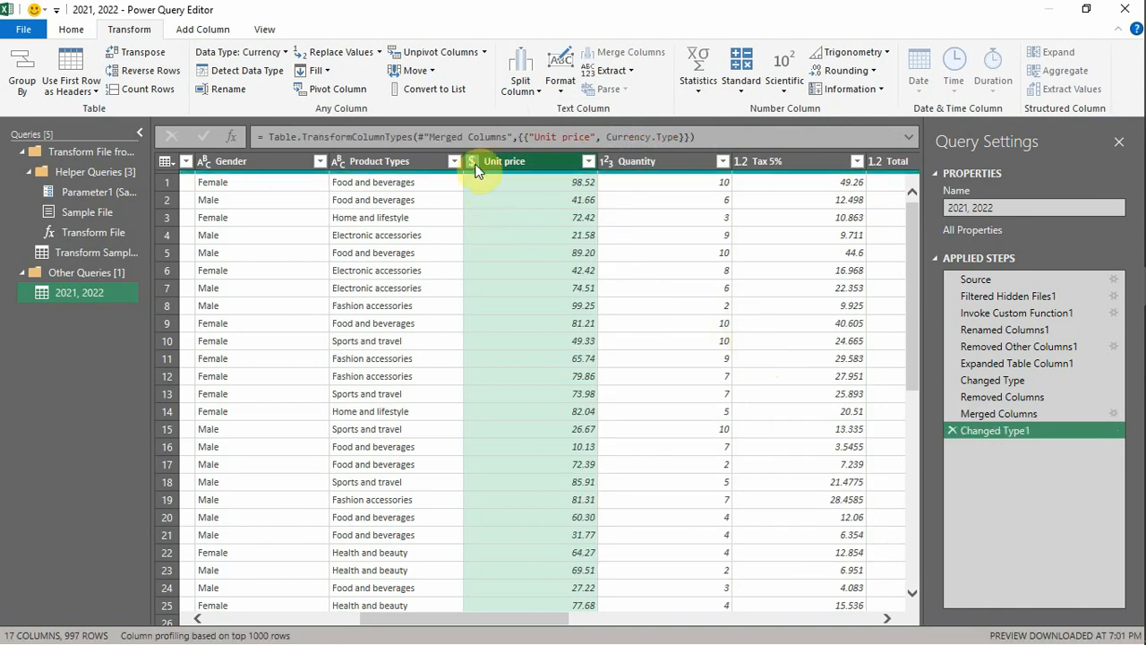
- Remove the Time and cogs columns from the combined query
left_click_drag(529, 622, 739, 626)
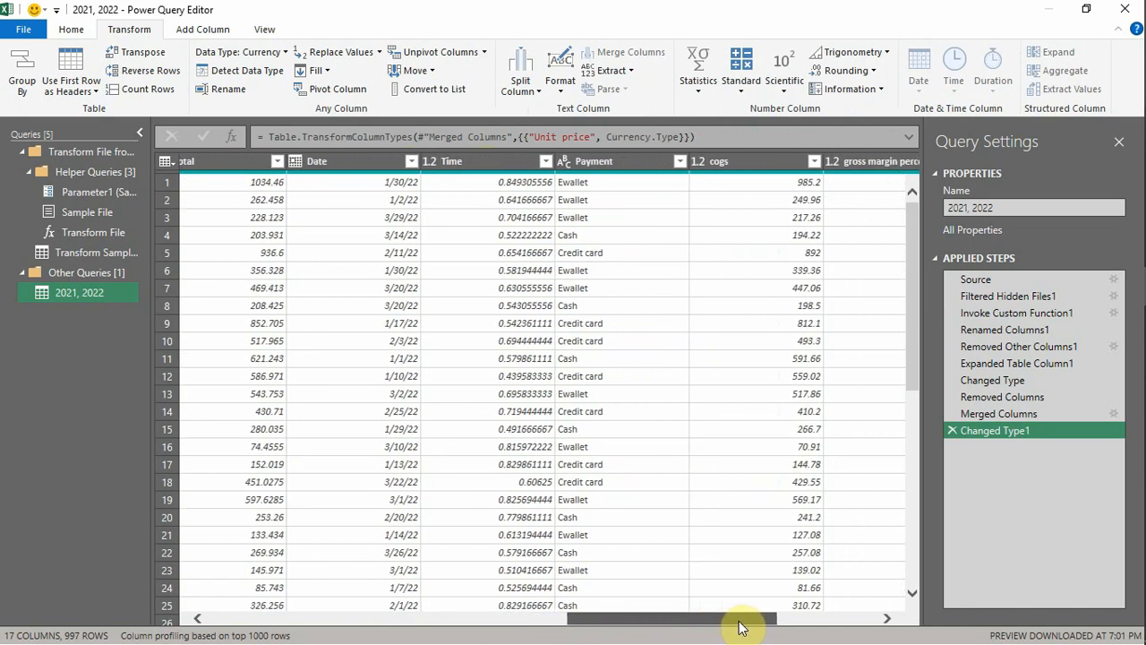
left_click(485, 168)
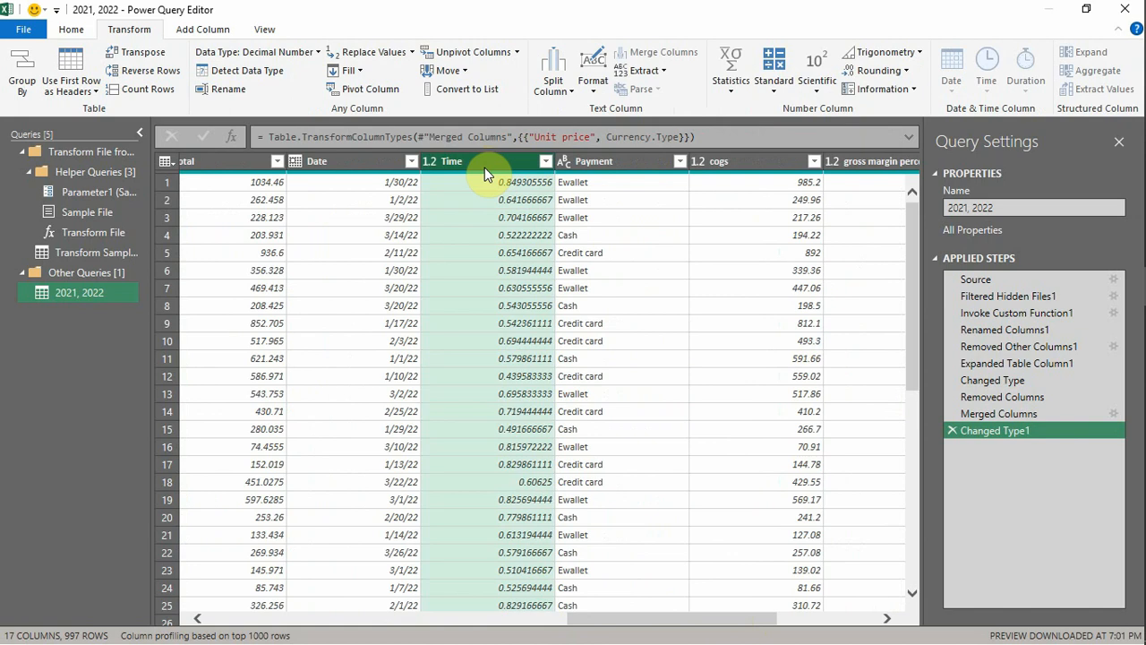
key("Delete")
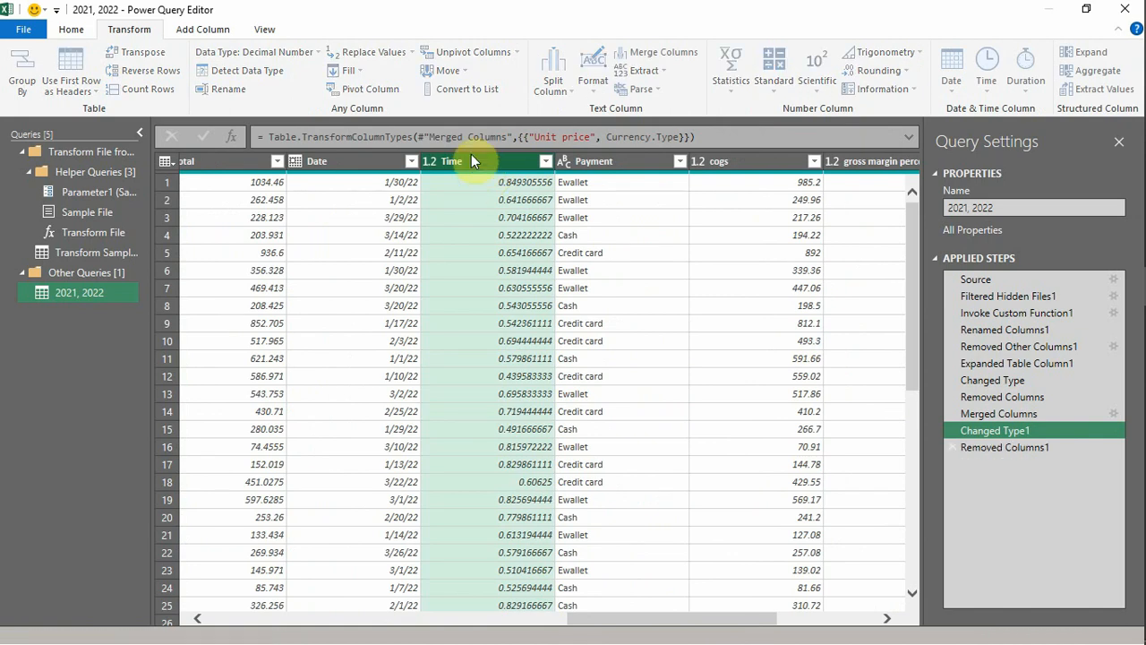
left_click(606, 172)
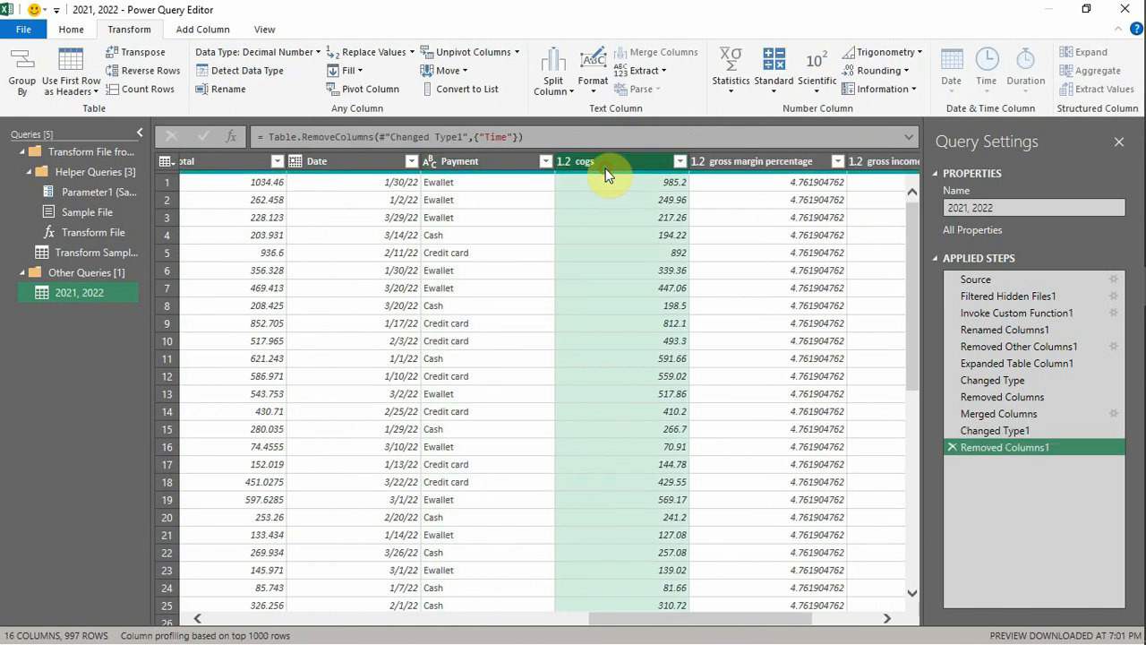
key("Delete")
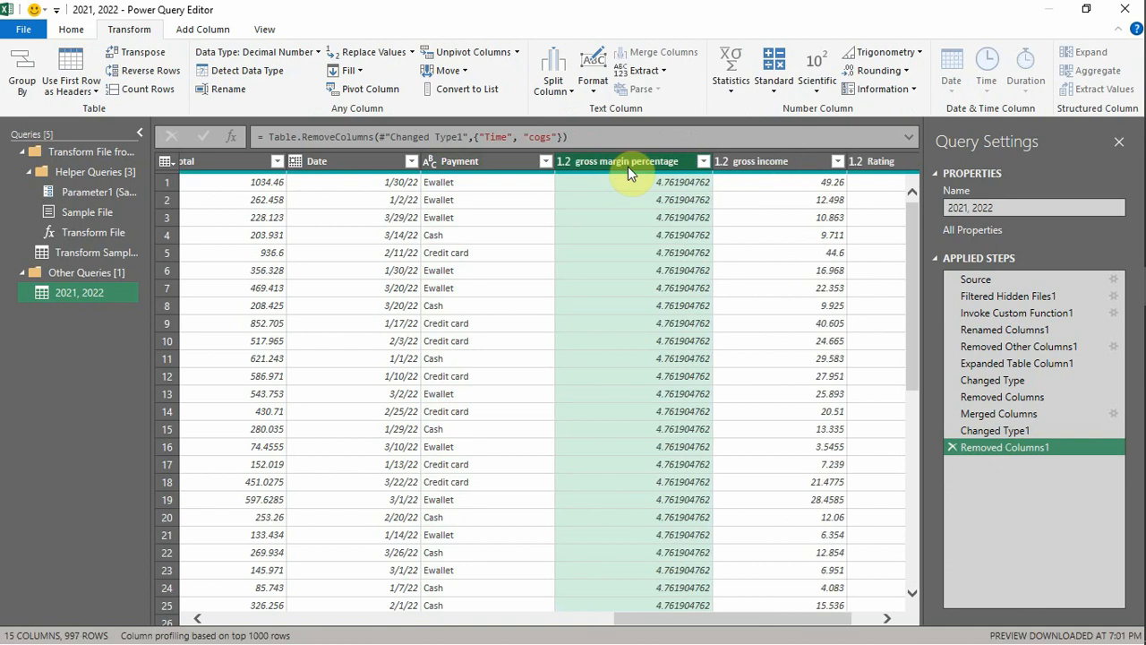
- Add a new column that calculates 15 percent of each gross income value
left_click_drag(657, 620, 765, 622)
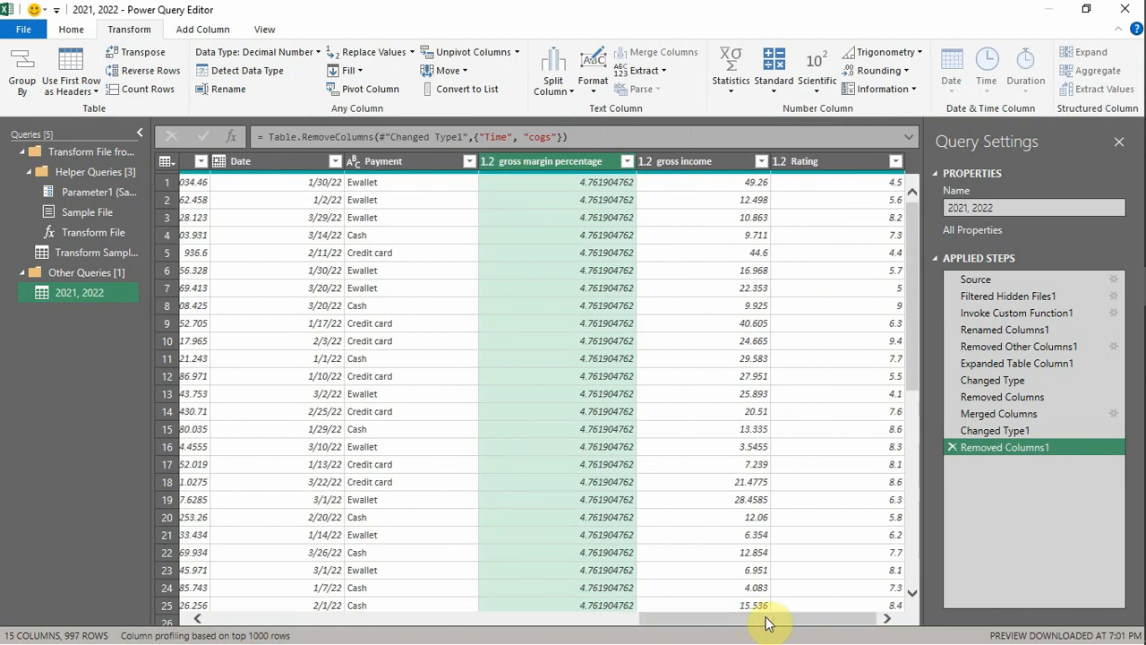
left_click(700, 167)
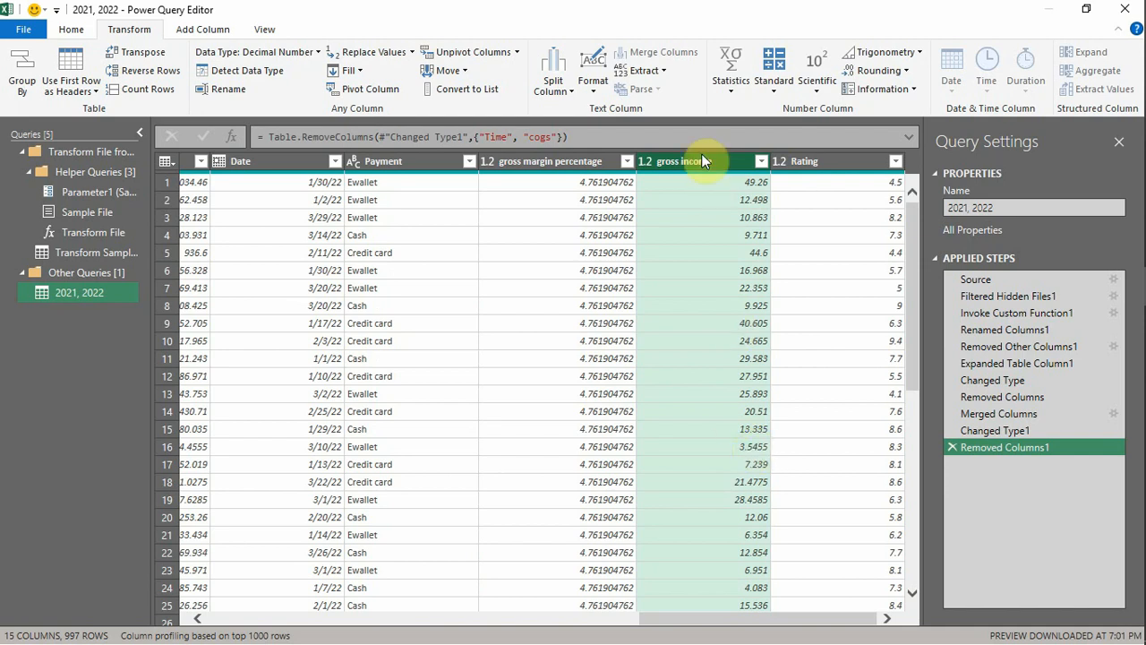
left_click(223, 30)
left_click(497, 85)
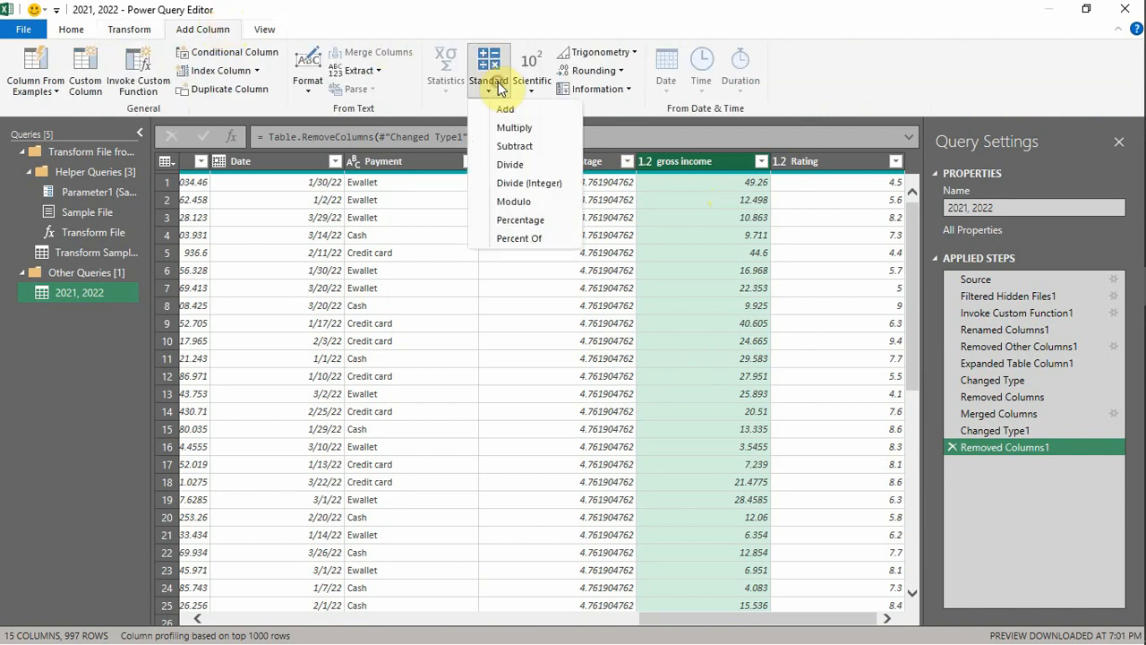
left_click(521, 220)
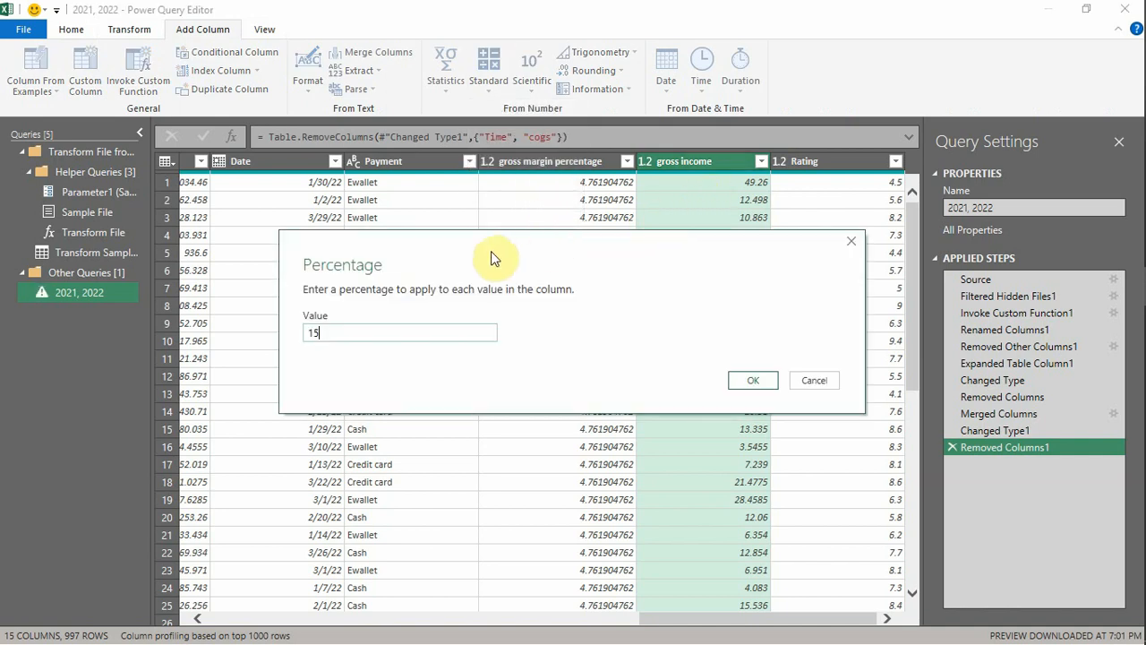
left_click(752, 381)
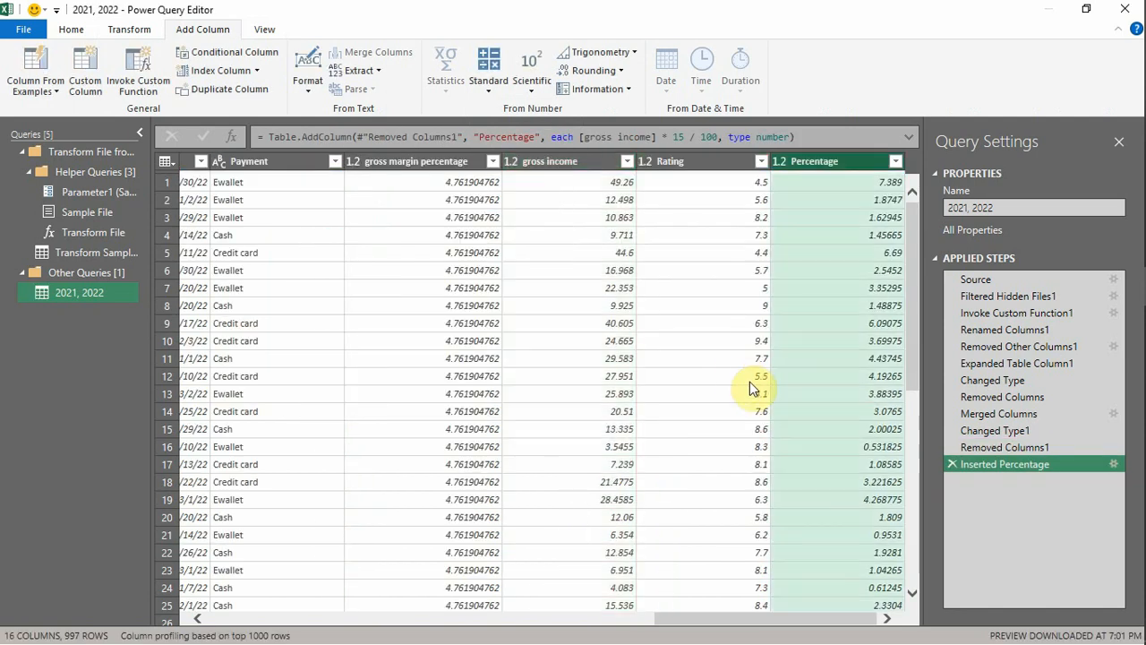
- Rename the new Percentage column as Tax
double_click(831, 163)
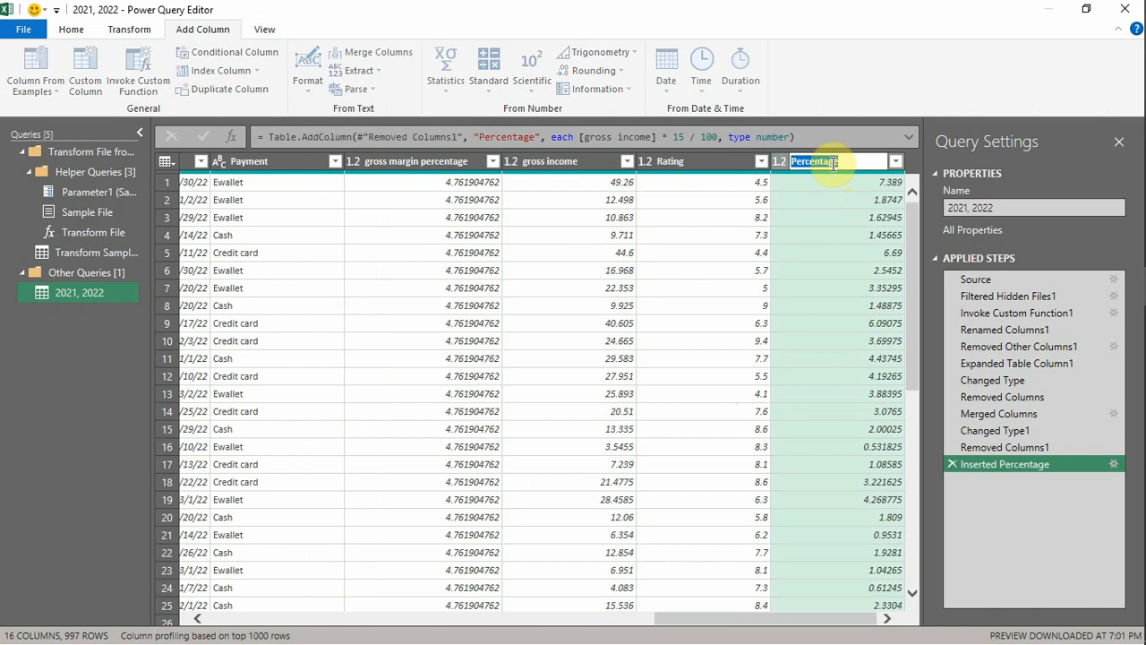
type("T")
key("Return")
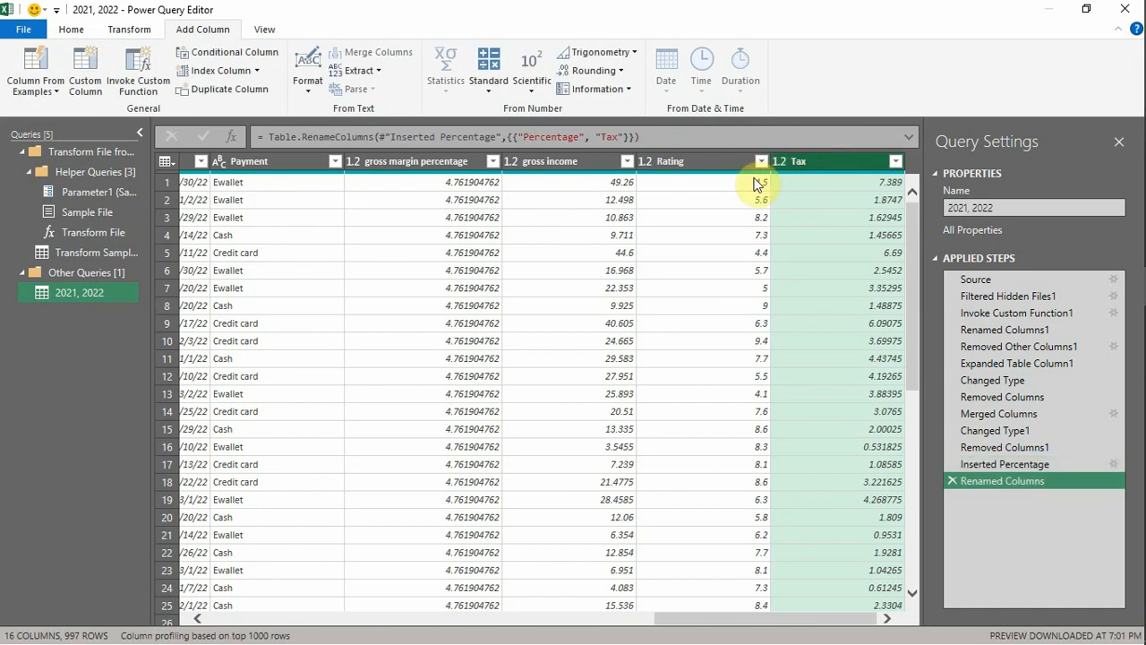
- Add a new column that subtracts the Tax column from the gross income column
left_click(546, 170)
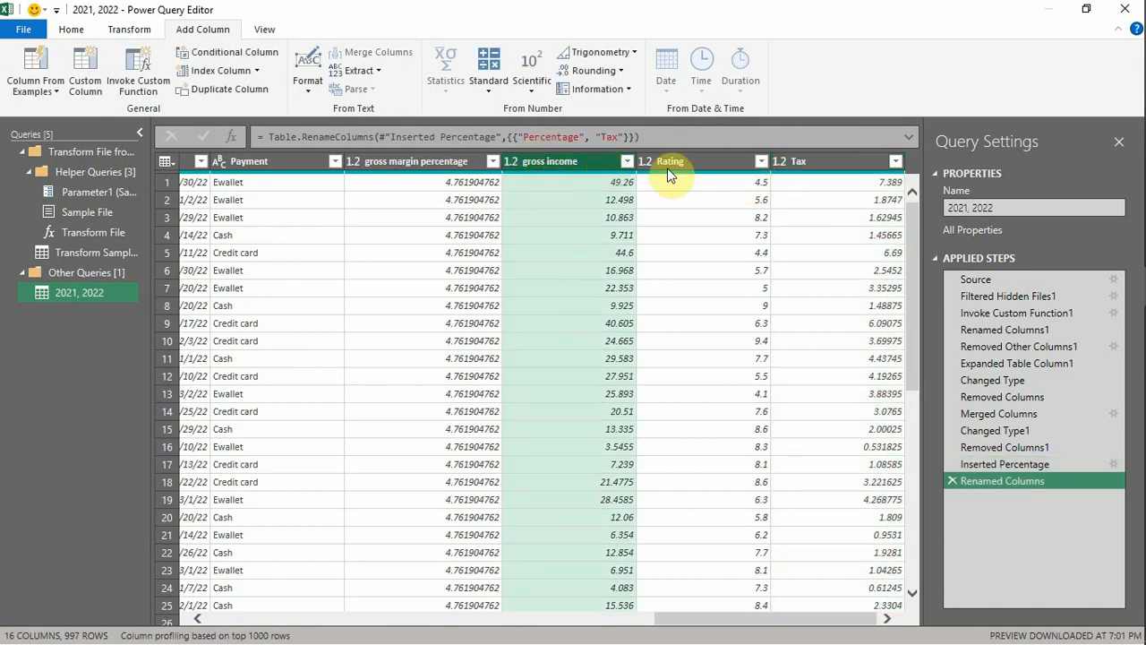
left_click(794, 163, "ctrl")
left_click(488, 81)
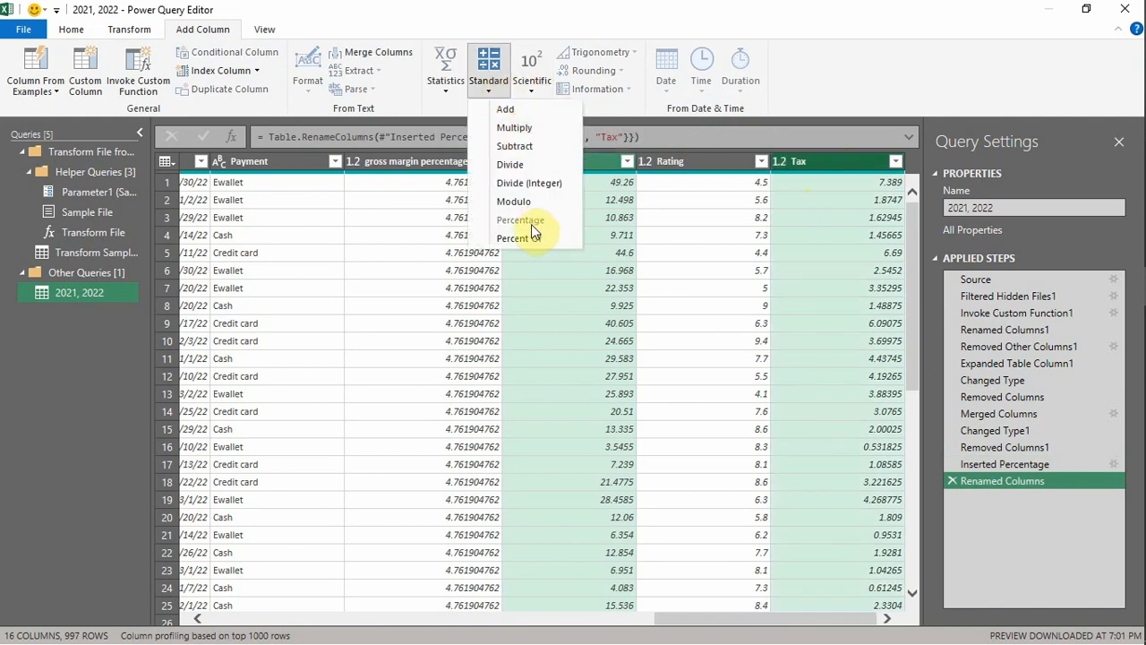
left_click(518, 148)
- Rename the new Subtraction column as Net income
double_click(820, 163)
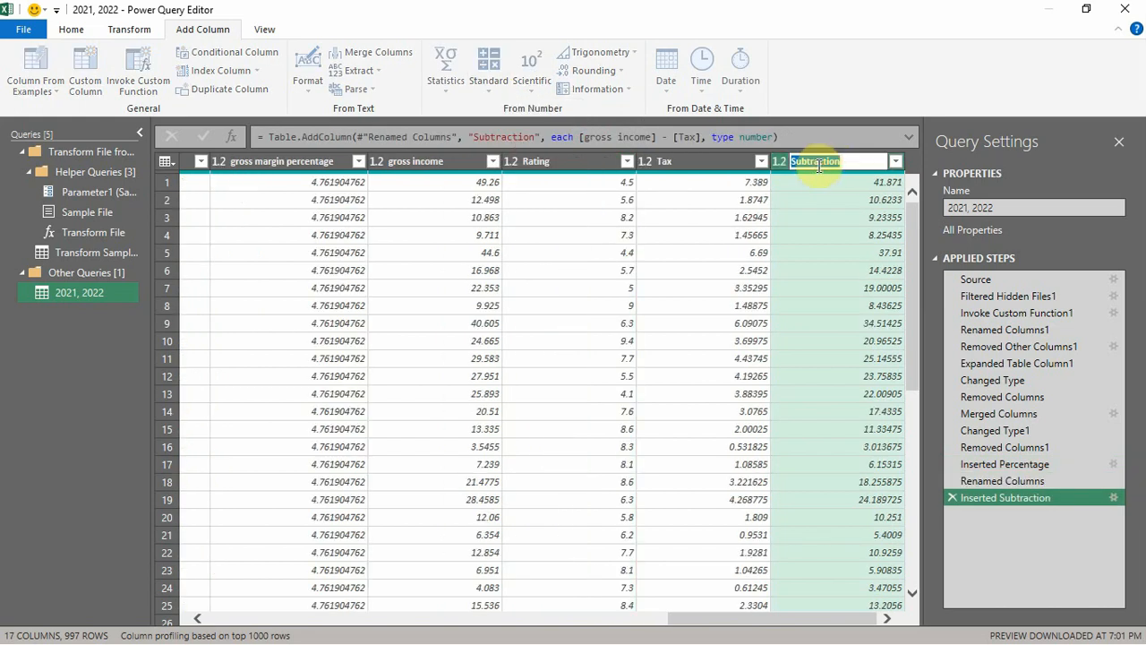
type("Net income")
key("Return")
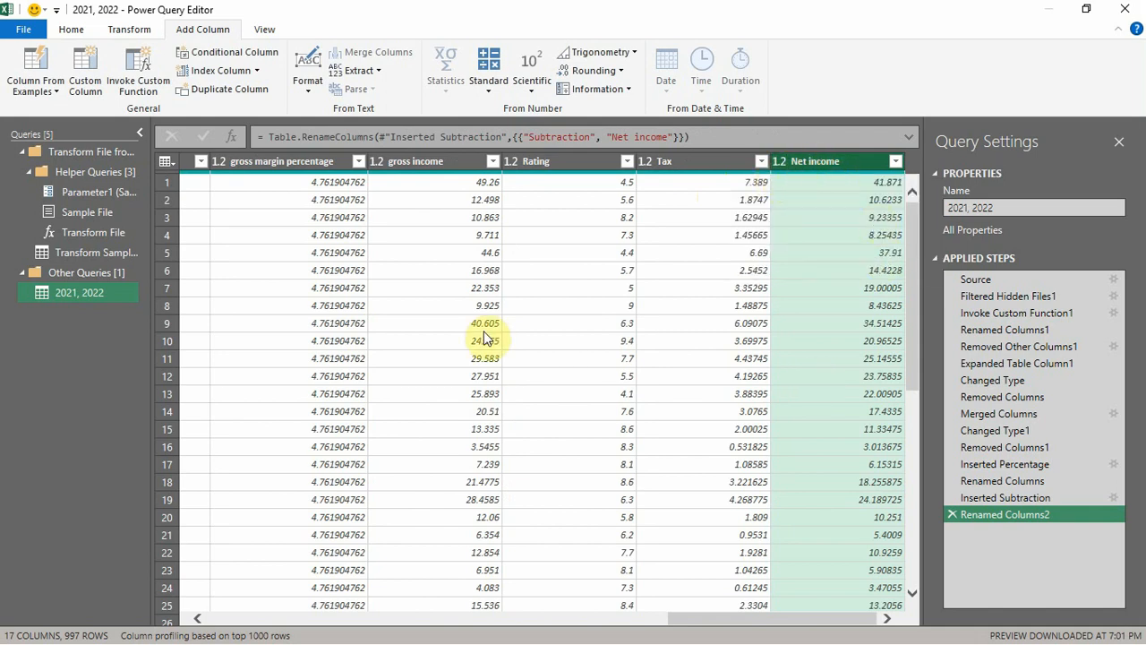
- Sort the query rows by the Date column in ascending order
left_click_drag(824, 625, 658, 624)
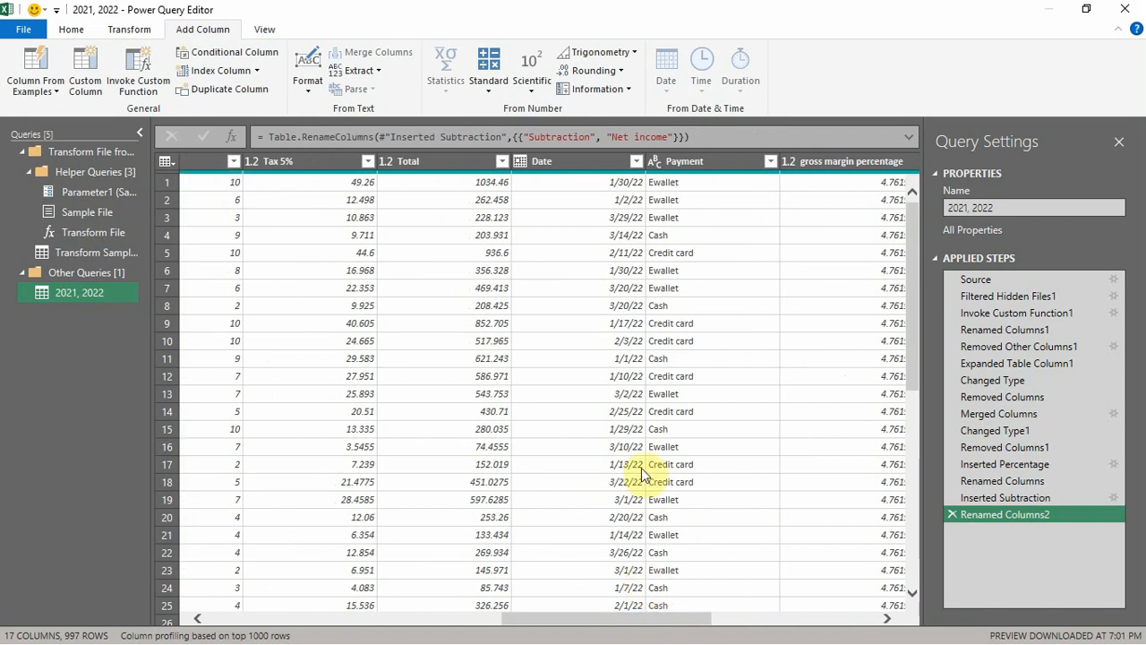
left_click(635, 161)
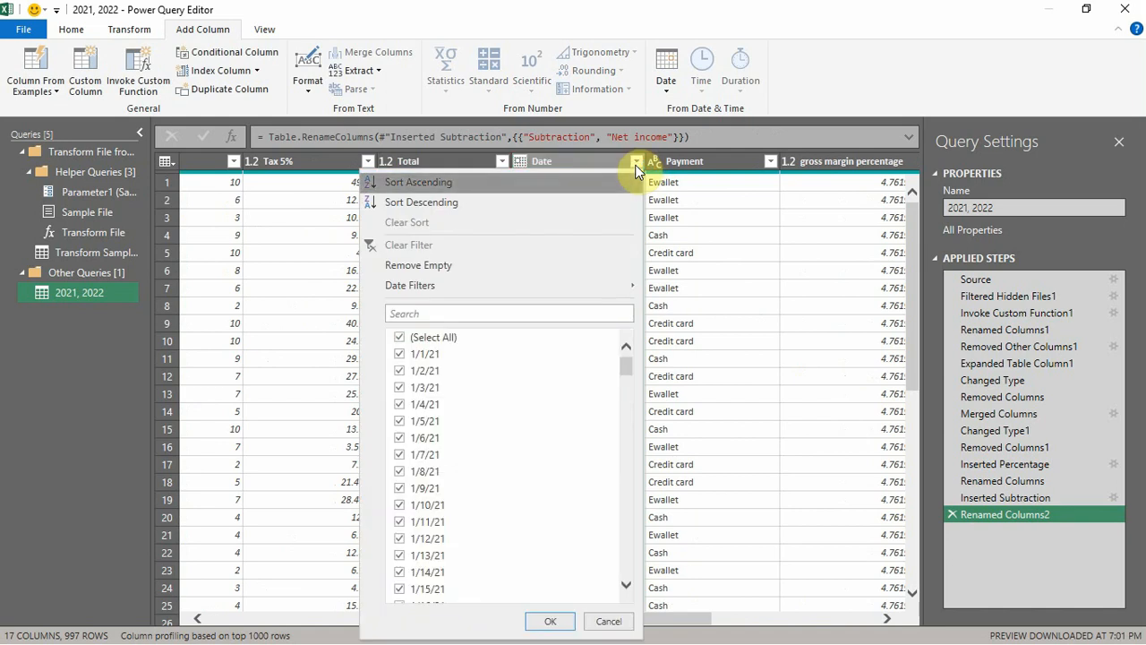
left_click(539, 181)
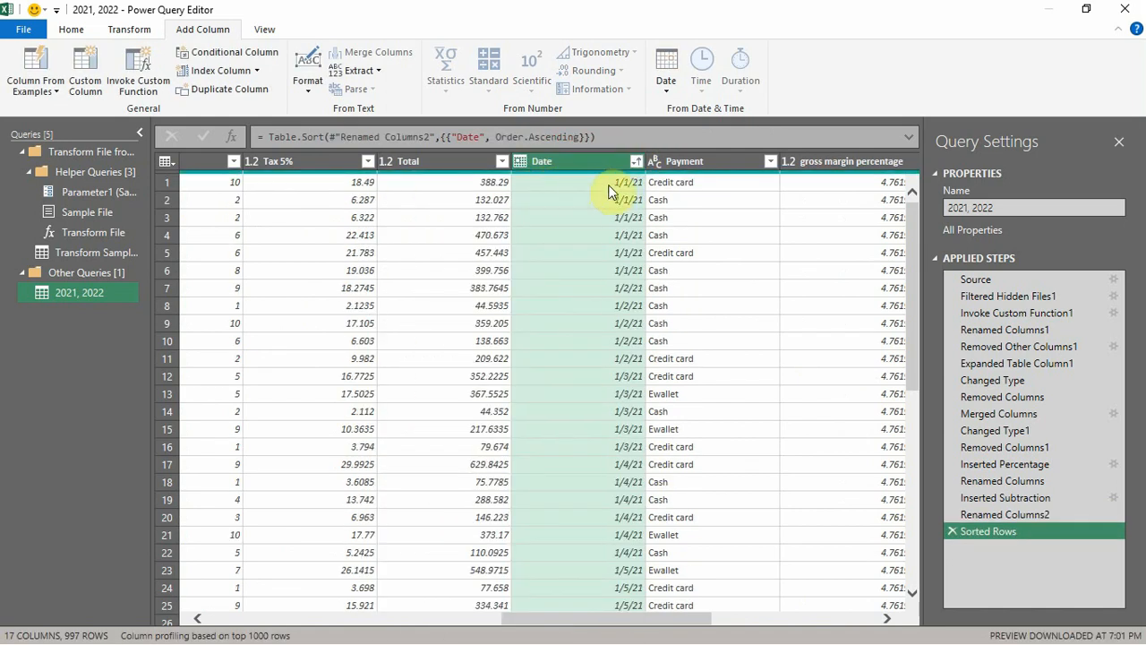
- Filter the Branch column to keep only branch A by excluding B and C
left_click_drag(616, 619, 317, 614)
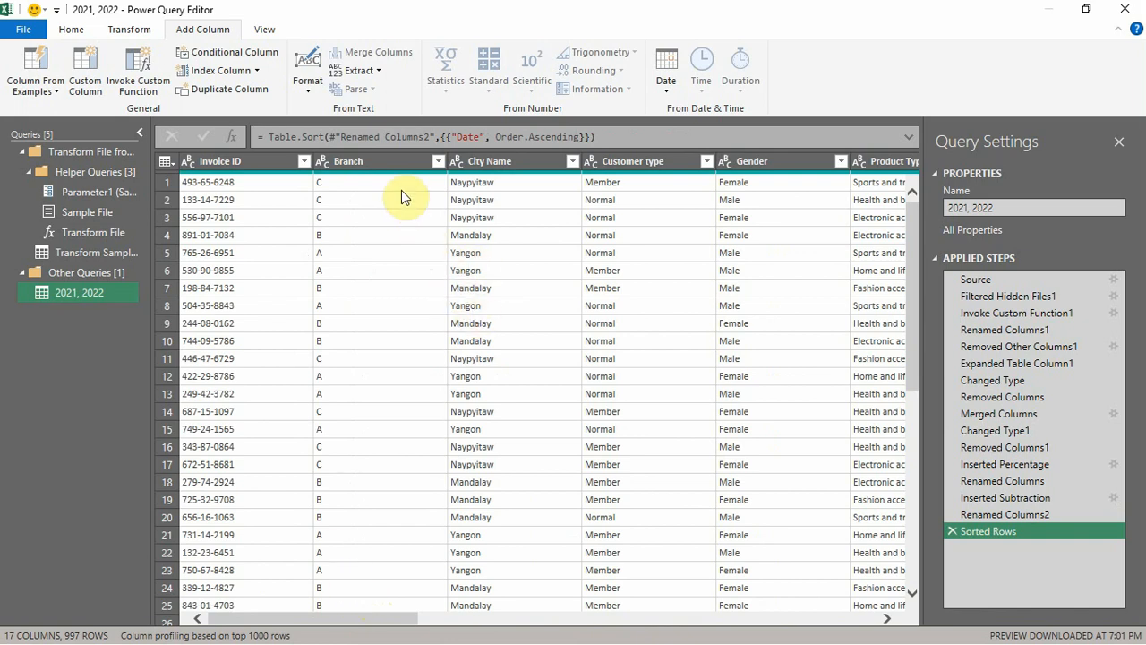
left_click(437, 162)
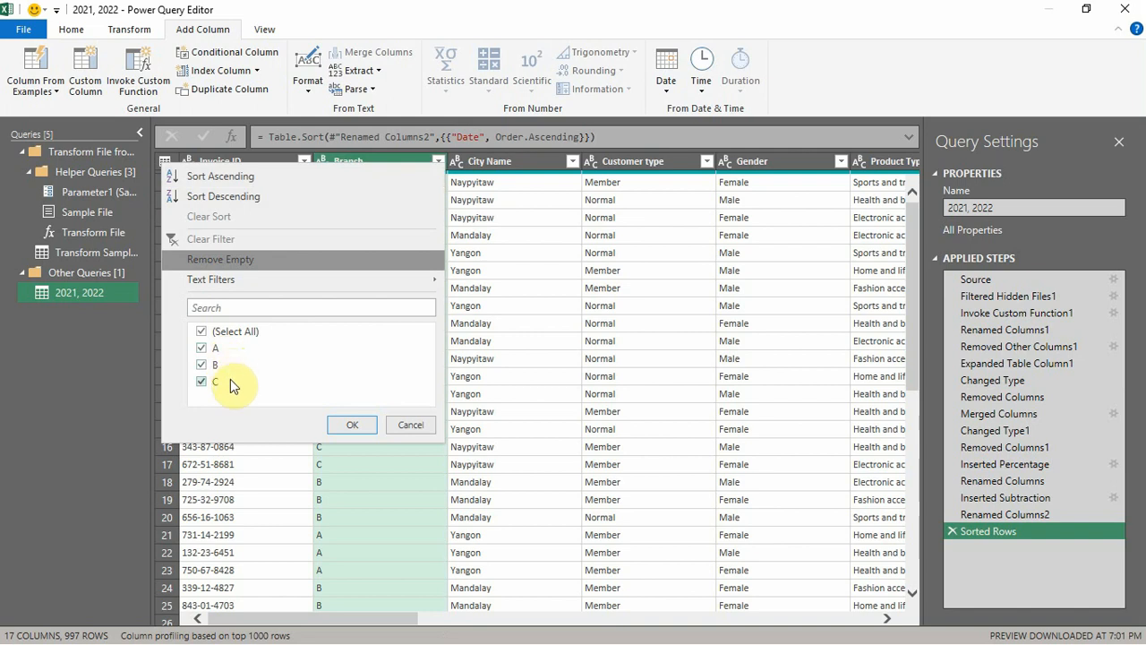
left_click(200, 366)
left_click(200, 382)
left_click(353, 425)
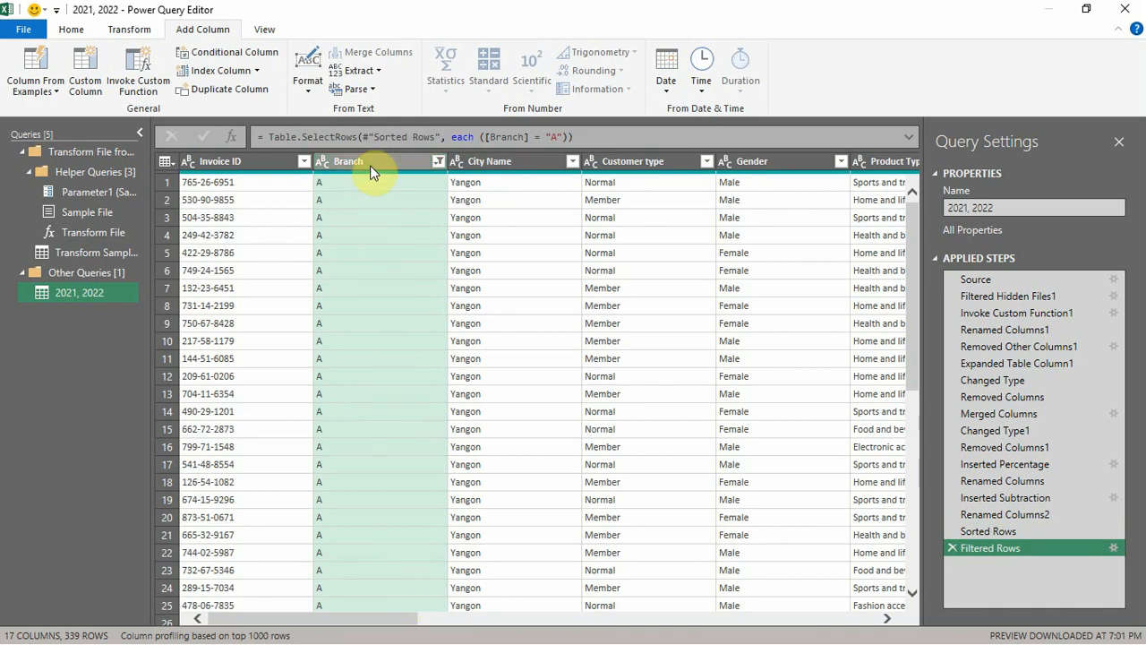
- Reselect all values in the Branch column filter so that branches A, B and C are included
left_click(437, 162)
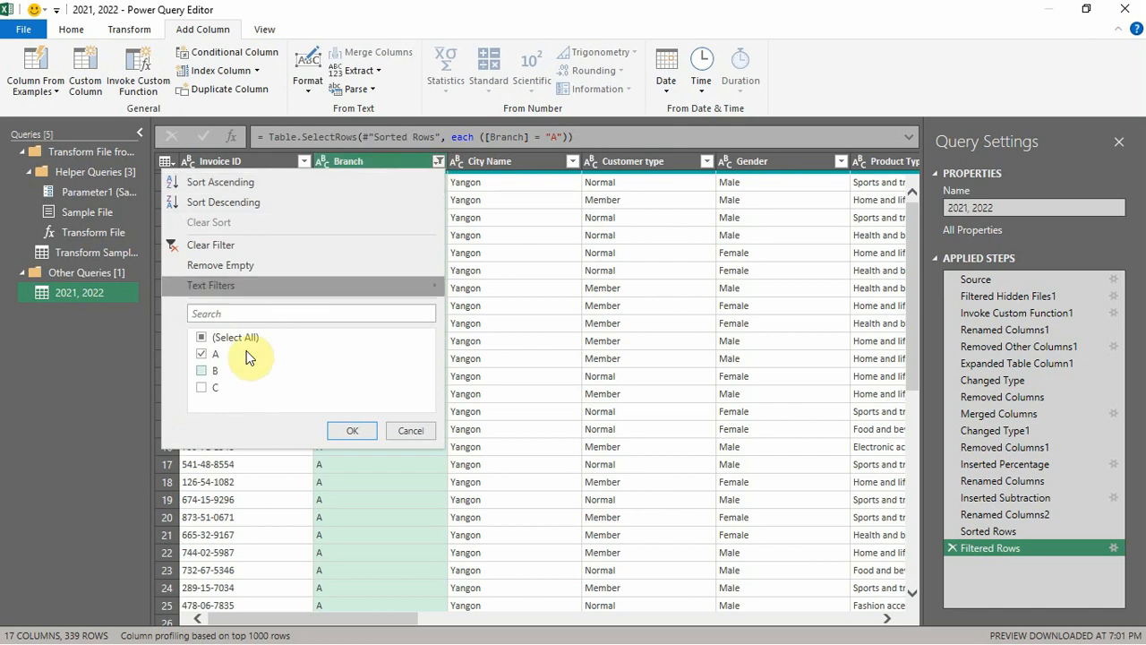
left_click(203, 338)
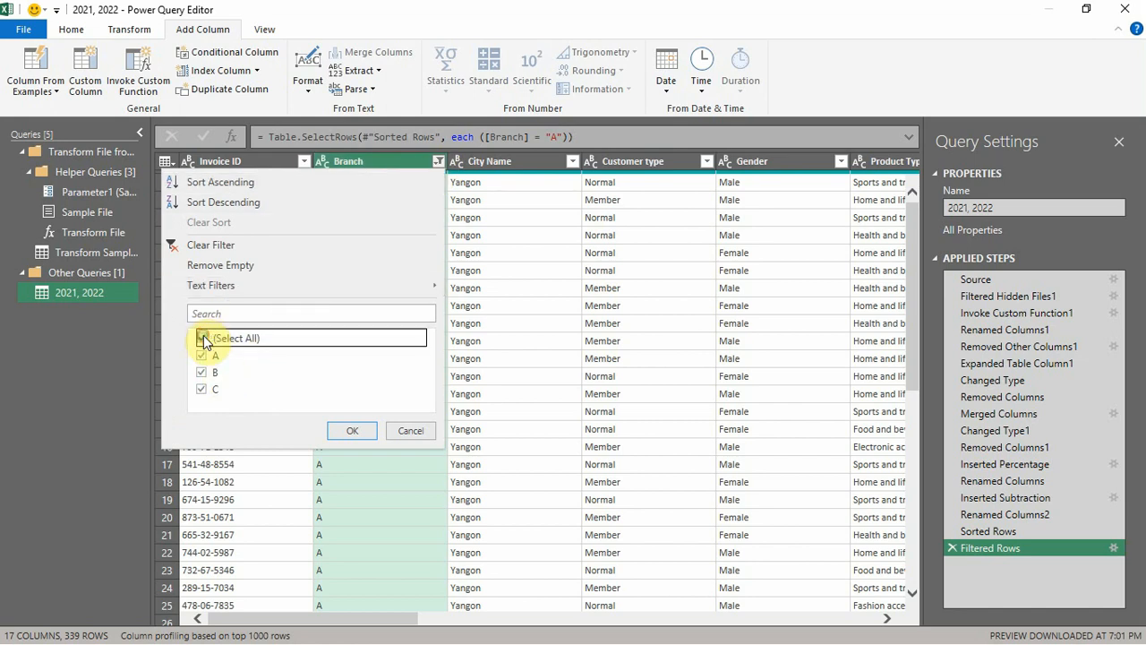
left_click(352, 430)
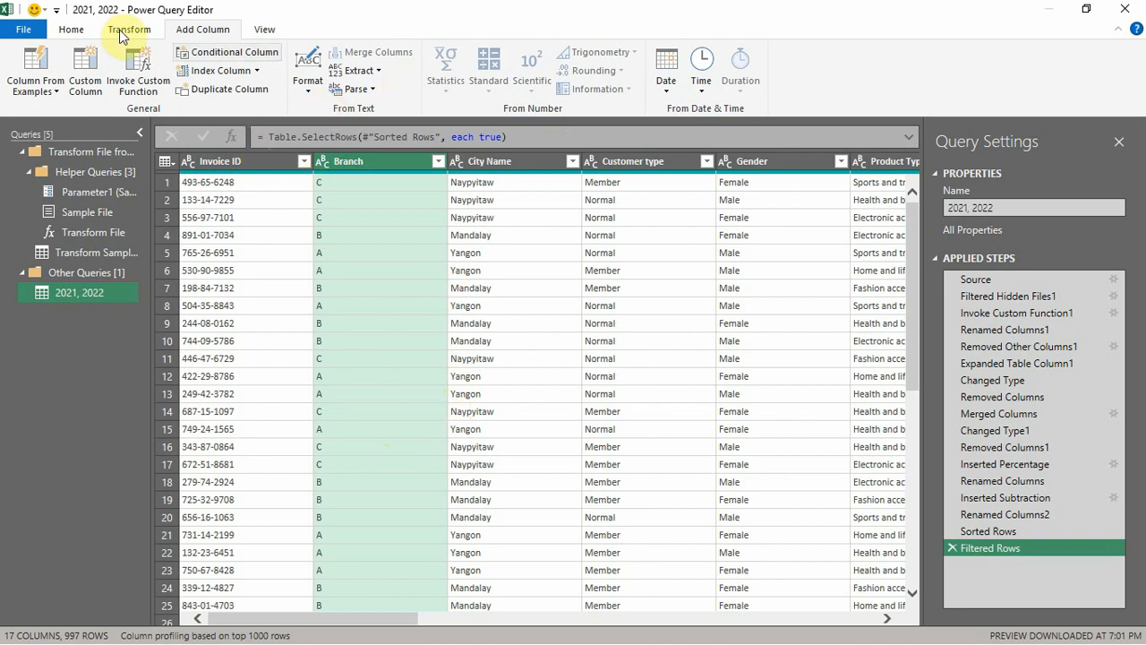
- Close the query and load its results to the worksheet, then widen the Queries & Connections pane
left_click(71, 30)
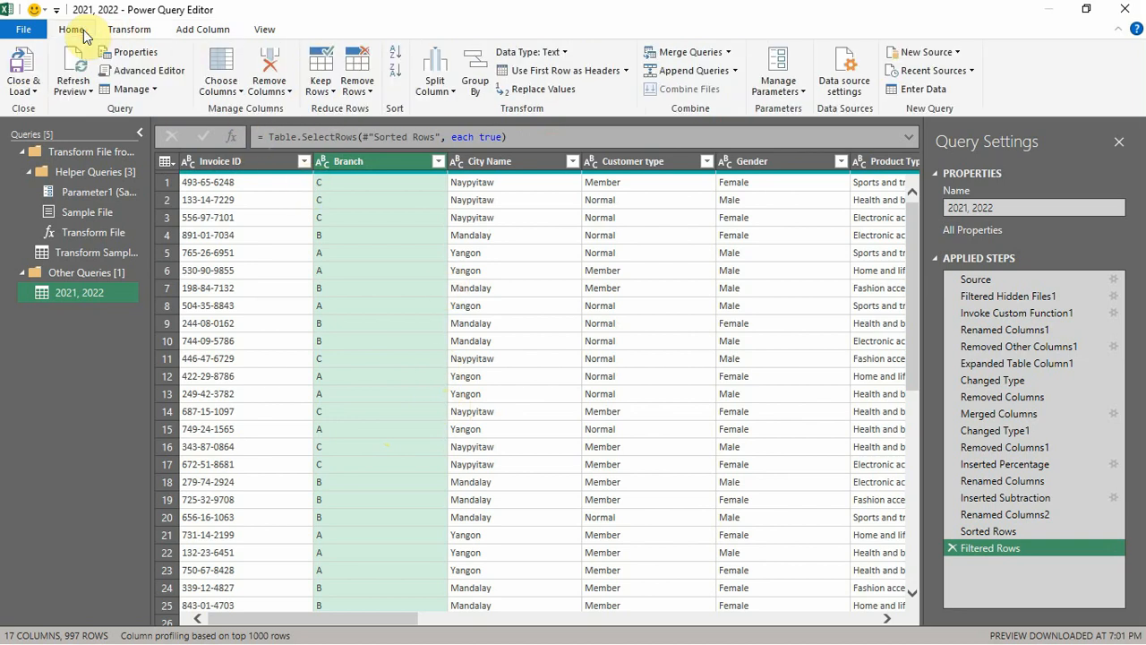
left_click(28, 69)
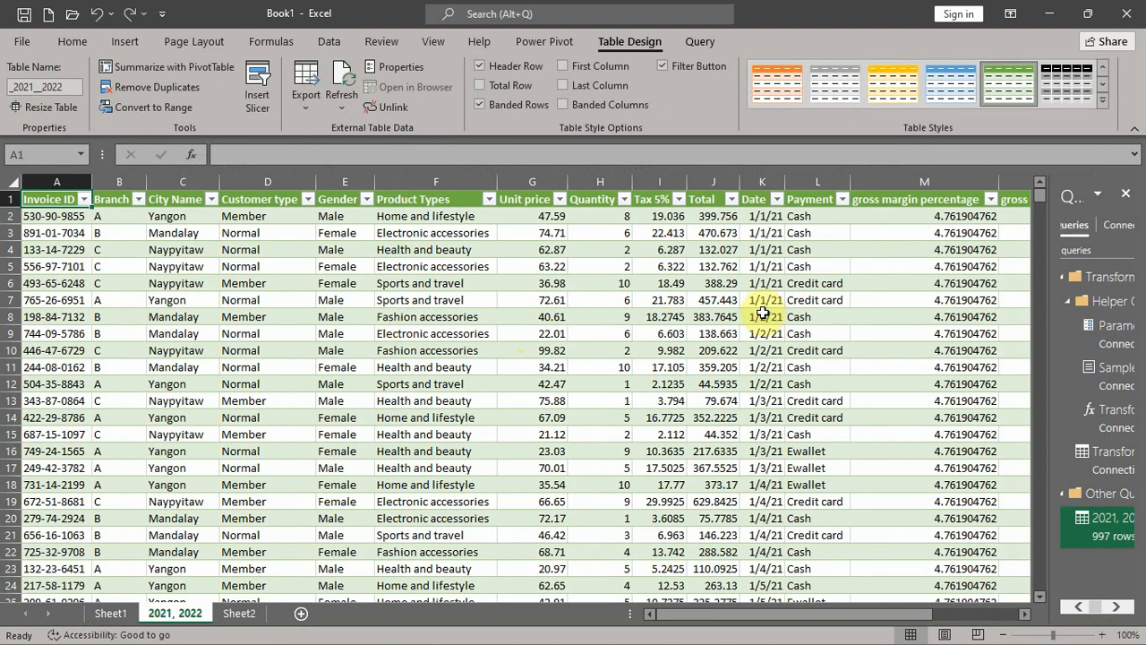
left_click_drag(1038, 228, 900, 243)
left_click_drag(634, 616, 605, 627)
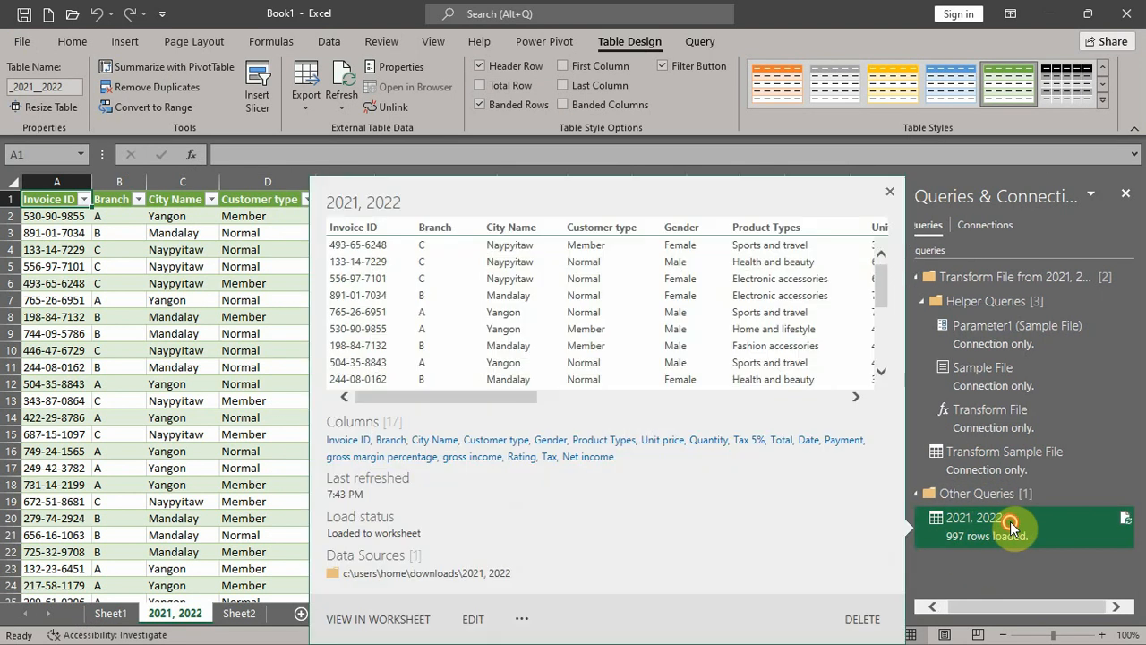
- Reopen the 2021, 2022 query for editing and review its list of applied steps
double_click(1010, 521)
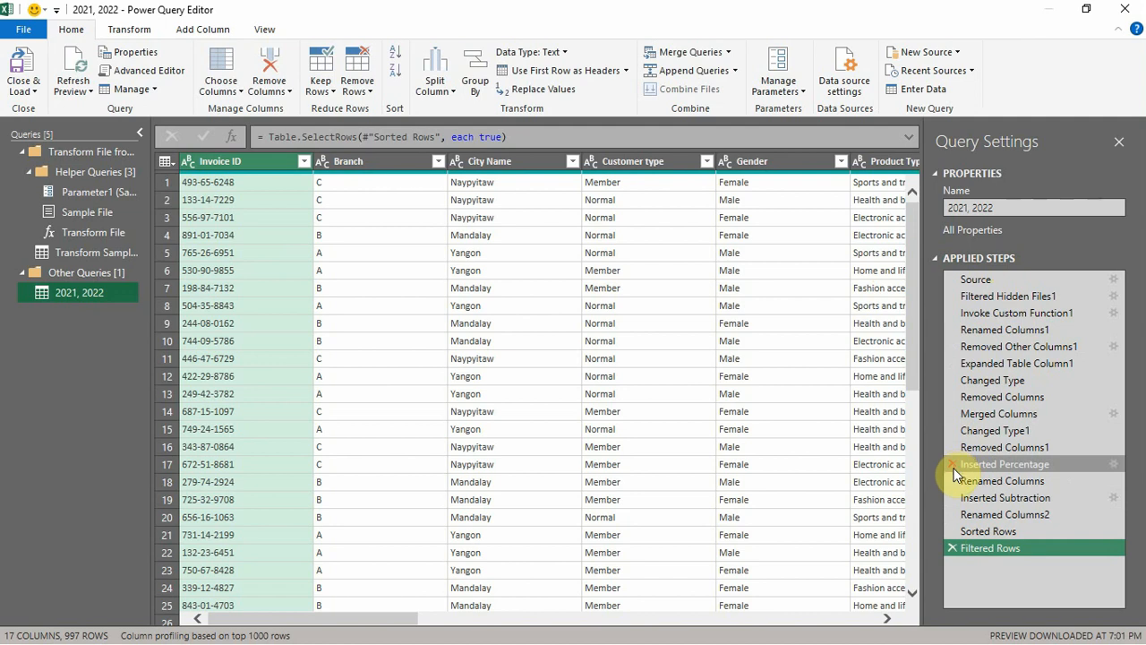
mouse_move(980, 553)
left_mouse_down()
mouse_move(980, 458)
mouse_move(991, 550)
left_mouse_up()
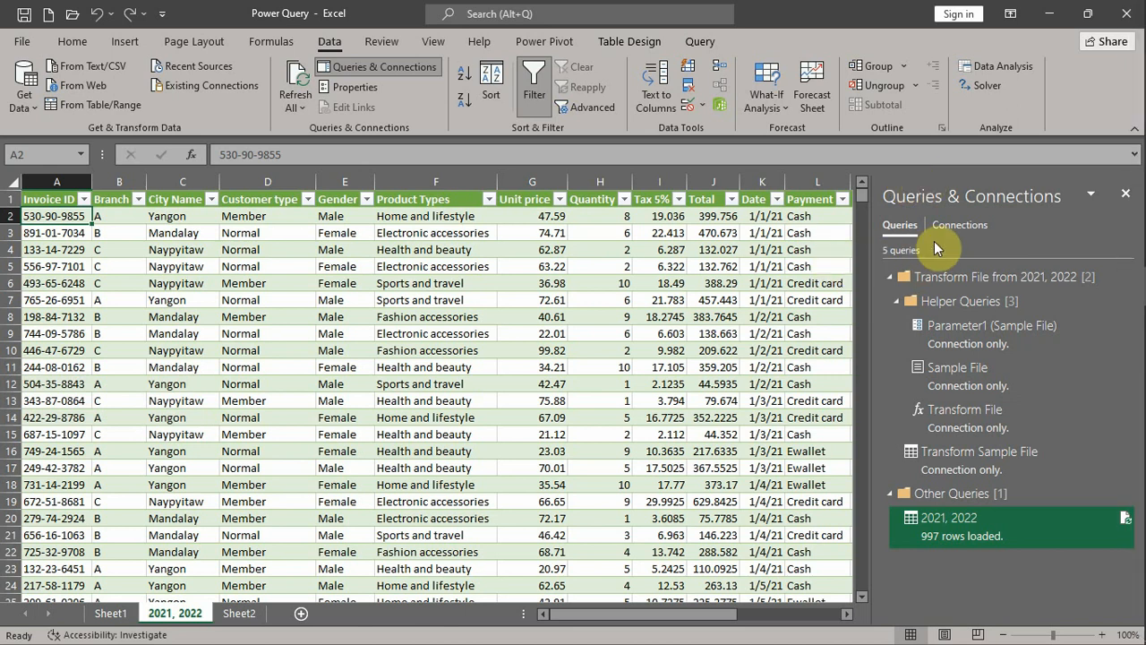
- Switch to File Explorer and move the 2023 workbook from Downloads into the 2021, 2022 folder
left_click(1139, 91)
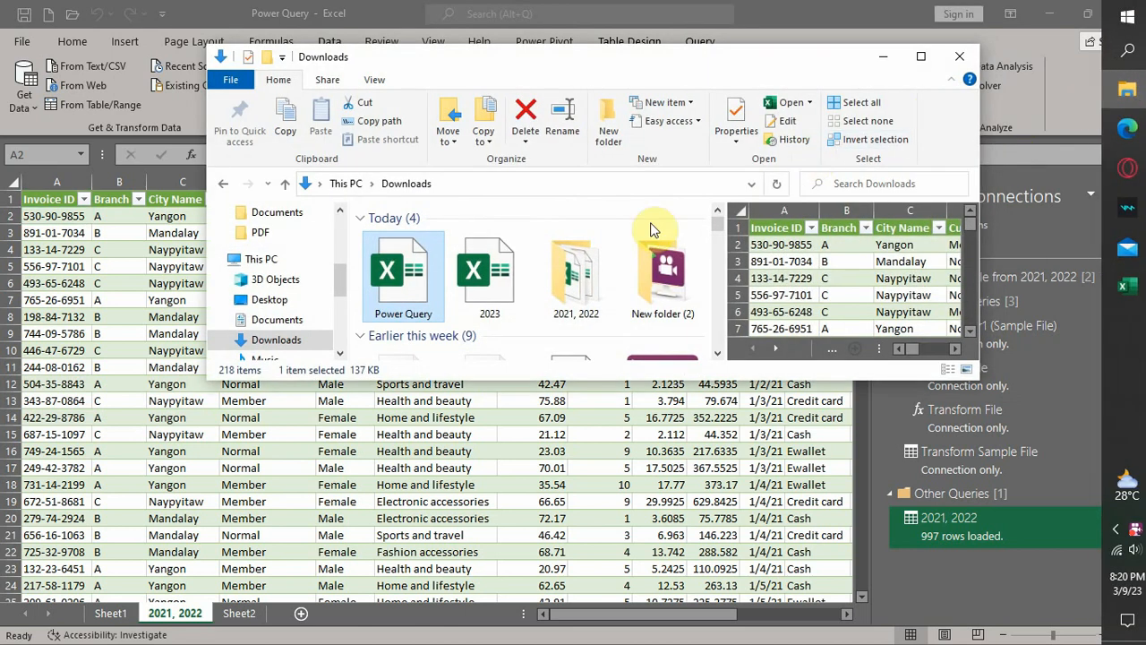
left_click(506, 297)
left_click_drag(493, 312, 578, 318)
- Return to the Power Query workbook in Excel and refresh all its data connections
left_click(329, 42)
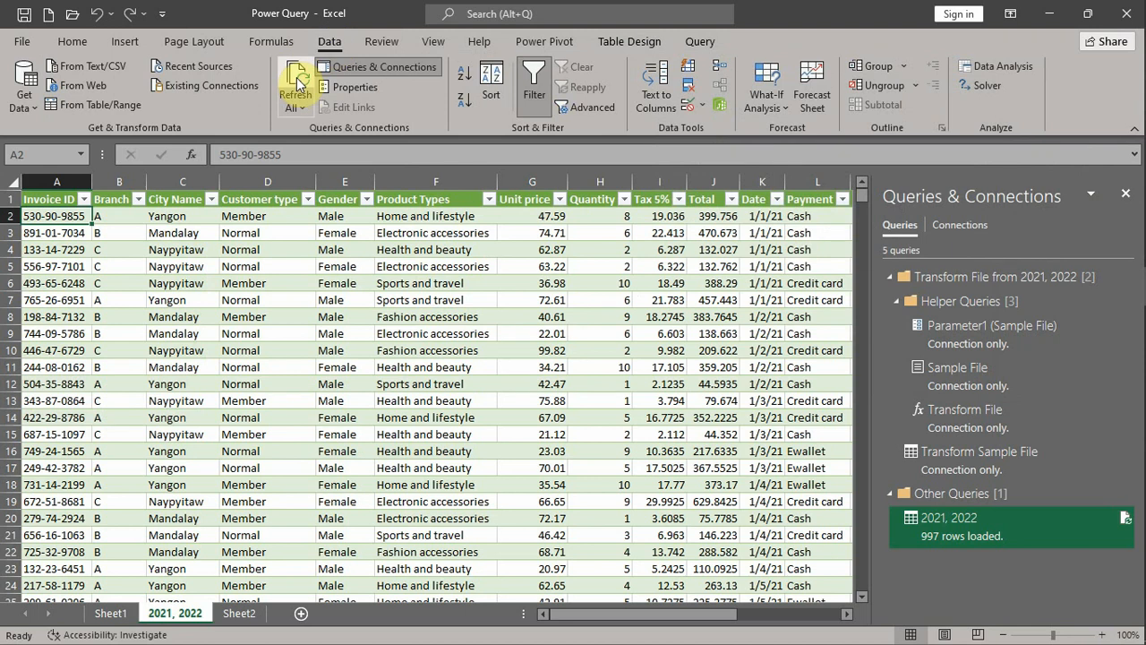
left_click(296, 82)
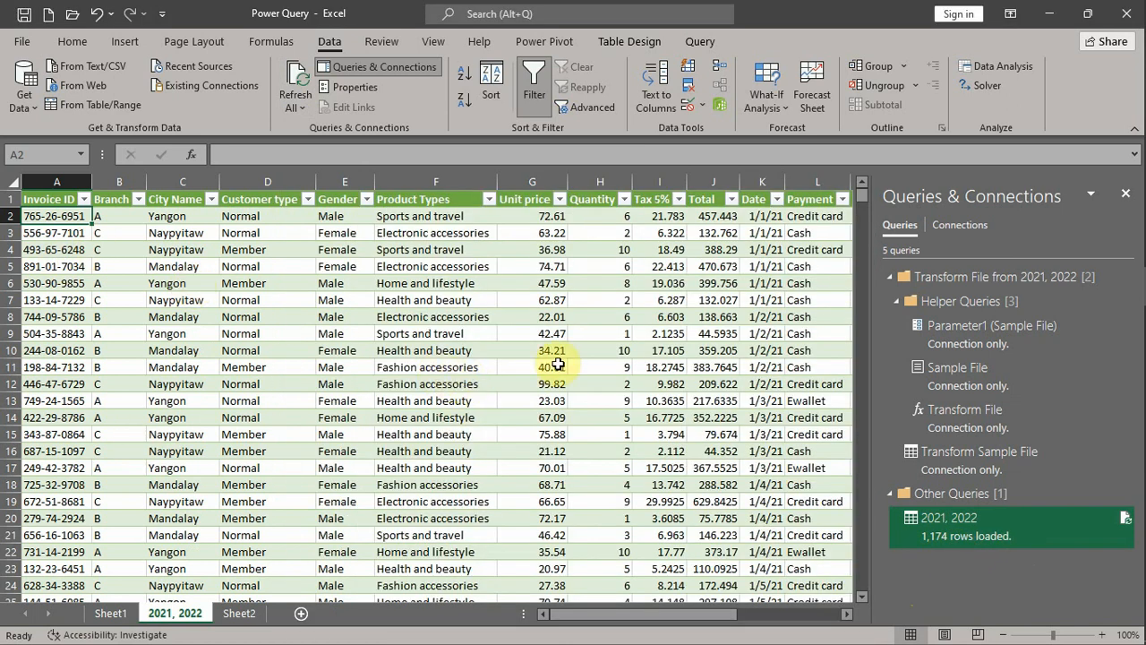
- Filter the Date column of the loaded table to 2023 only and look across its columns
left_click(776, 198)
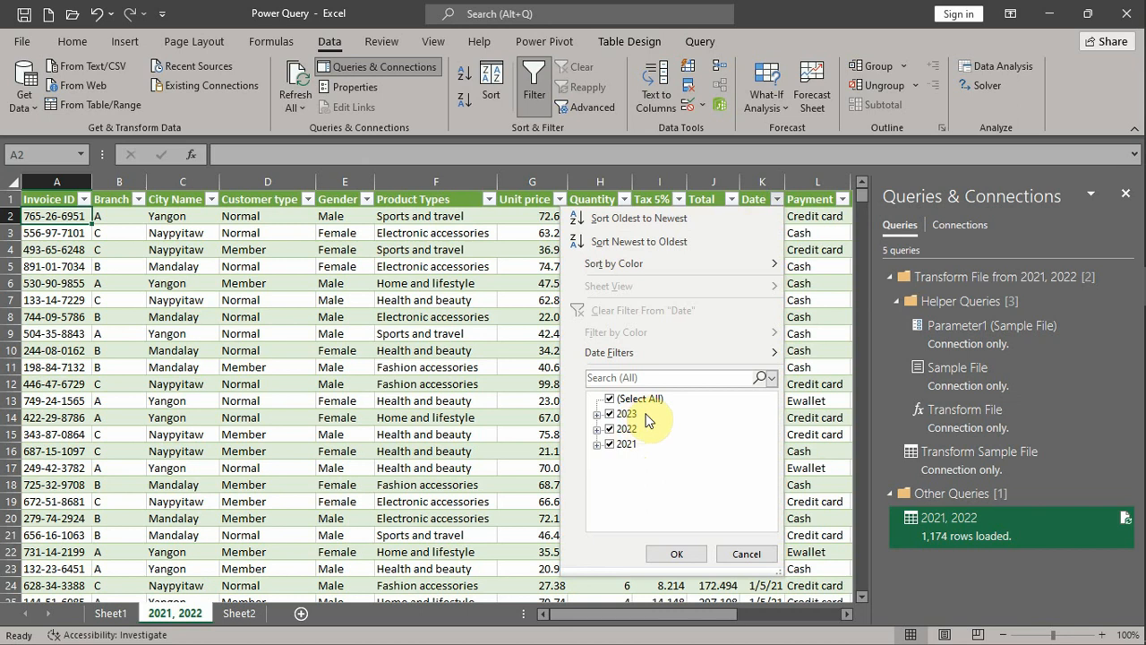
left_click(609, 444)
left_click(611, 429)
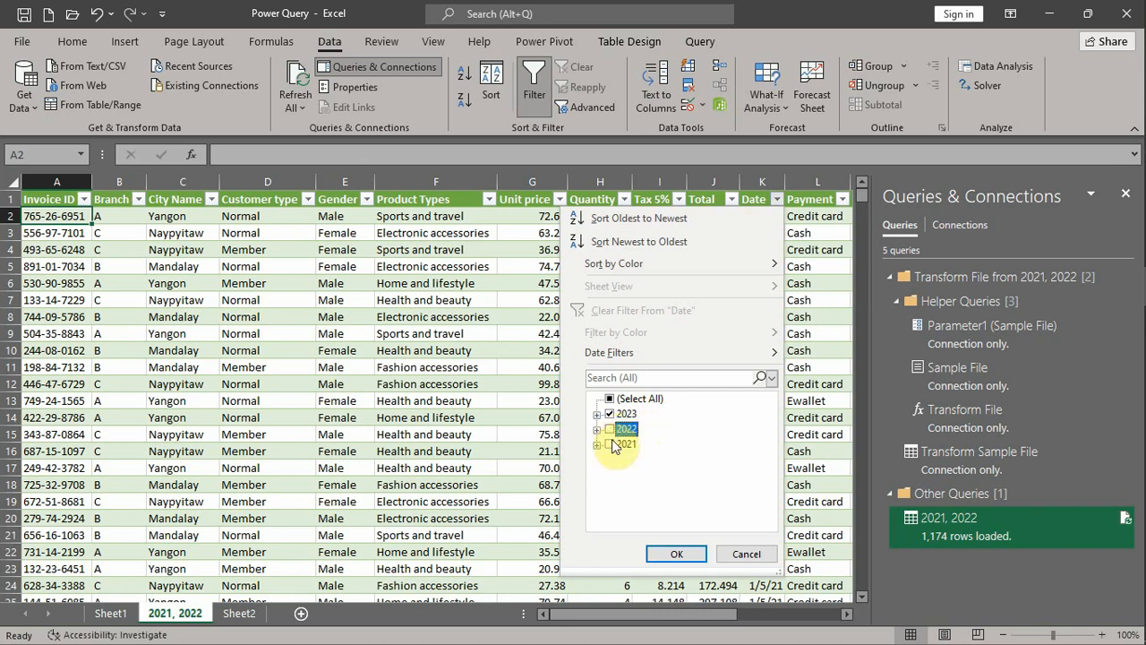
left_click(671, 550)
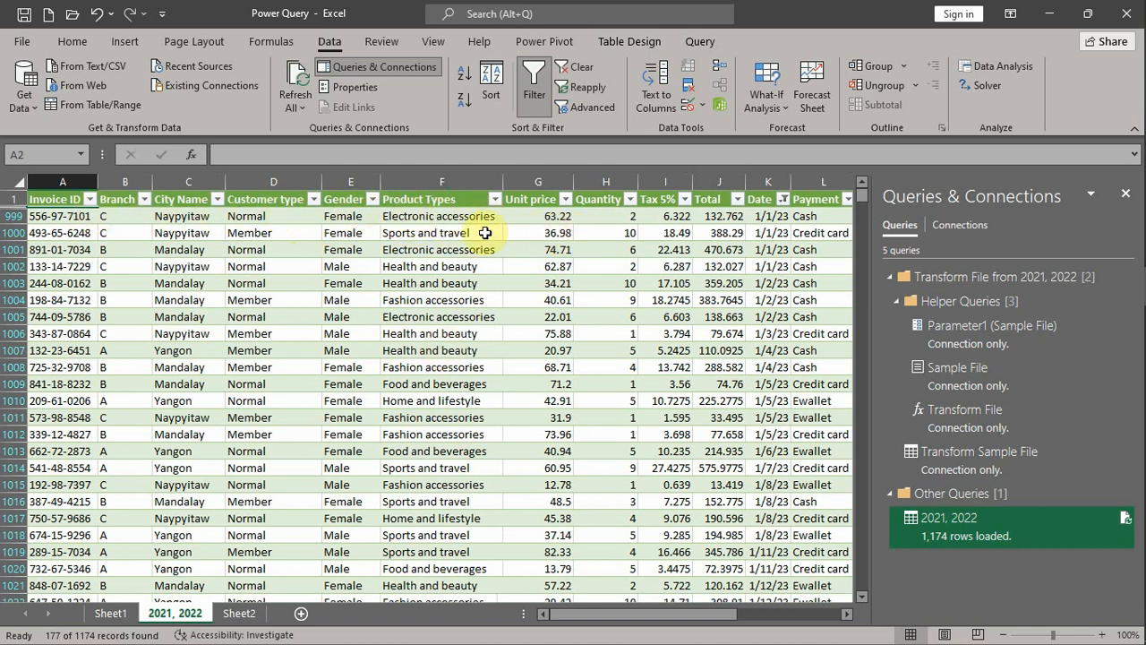
left_click_drag(627, 616, 722, 614)
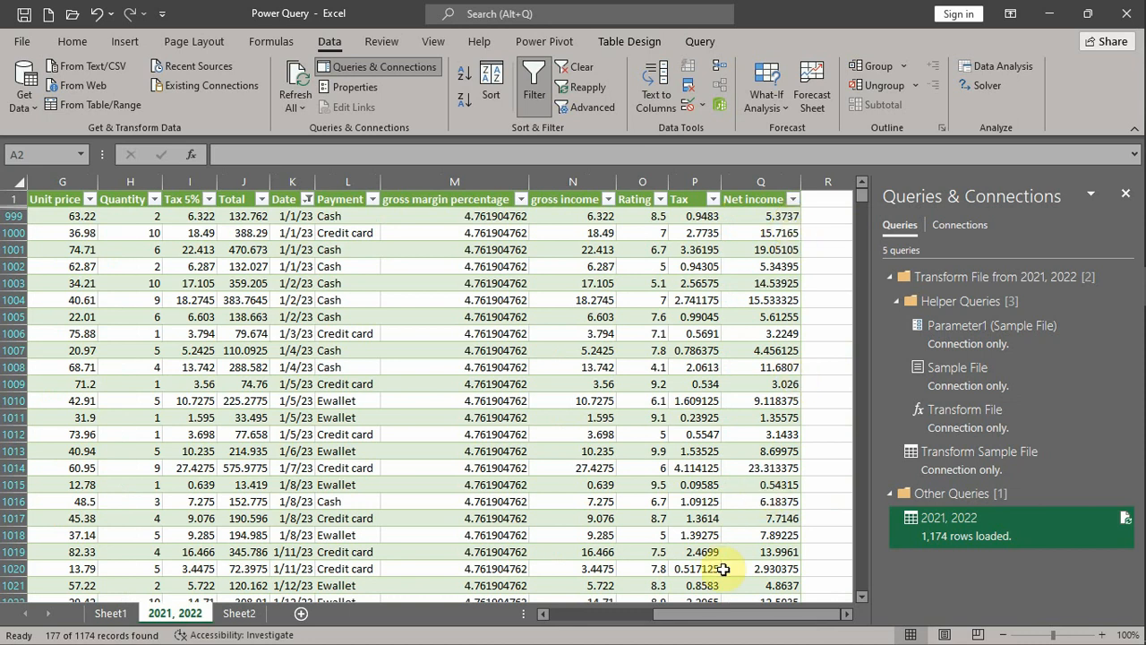
left_click_drag(732, 617, 632, 614)
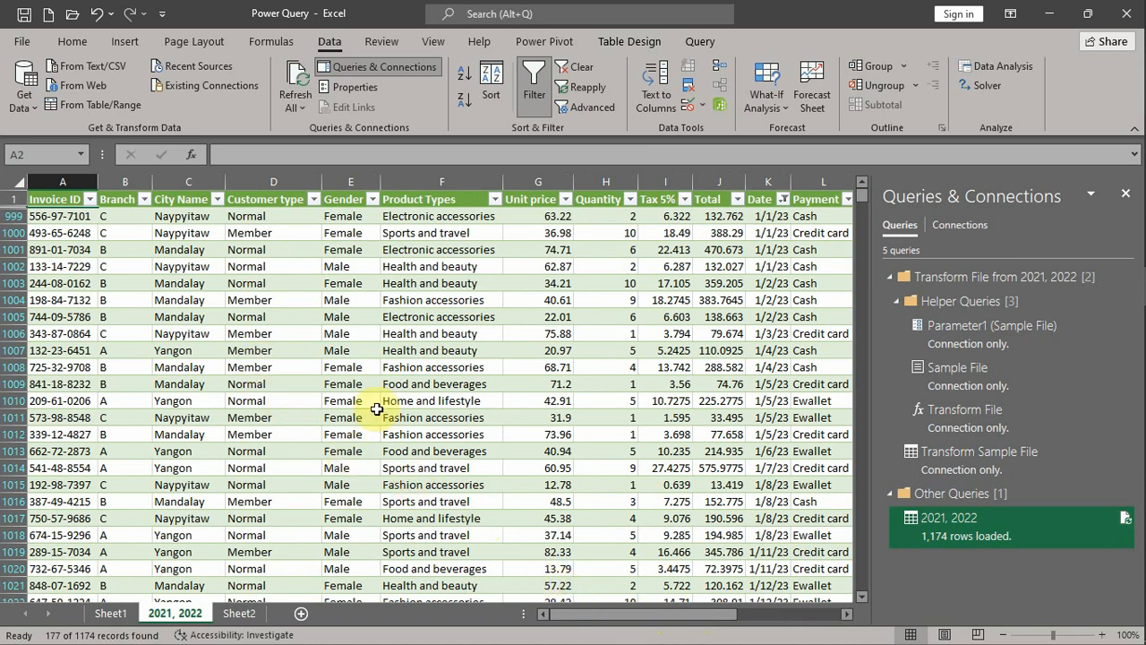
- Open Sheet2 to view the Connect, Transform, Combine and Load summary
left_click(240, 614)
left_click_drag(604, 618, 637, 620)
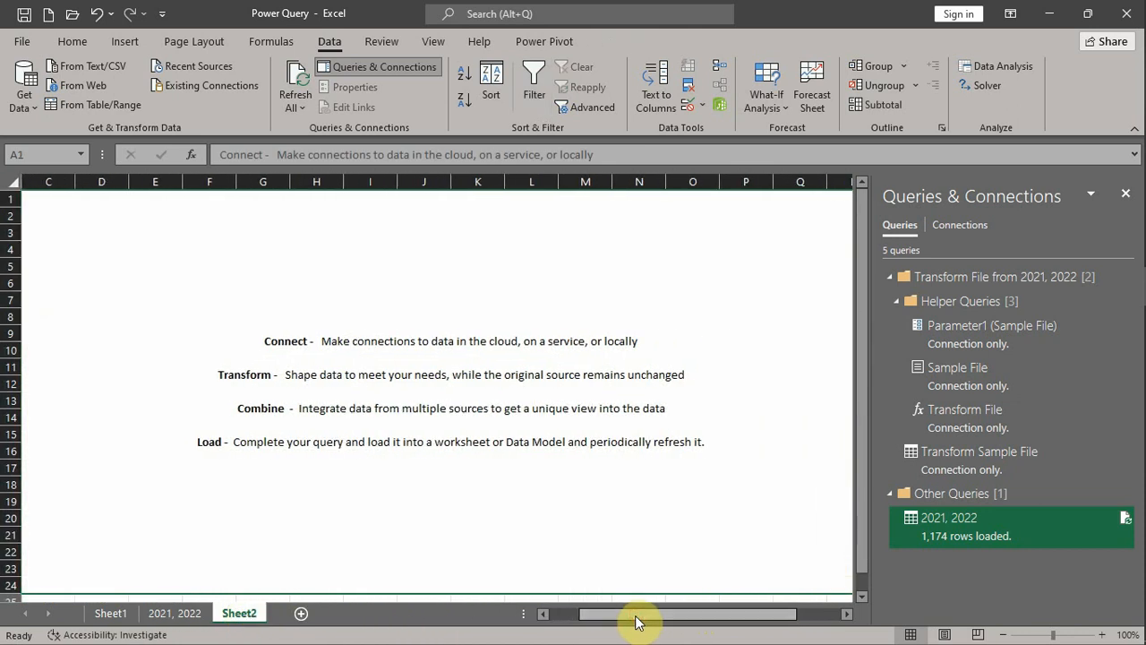